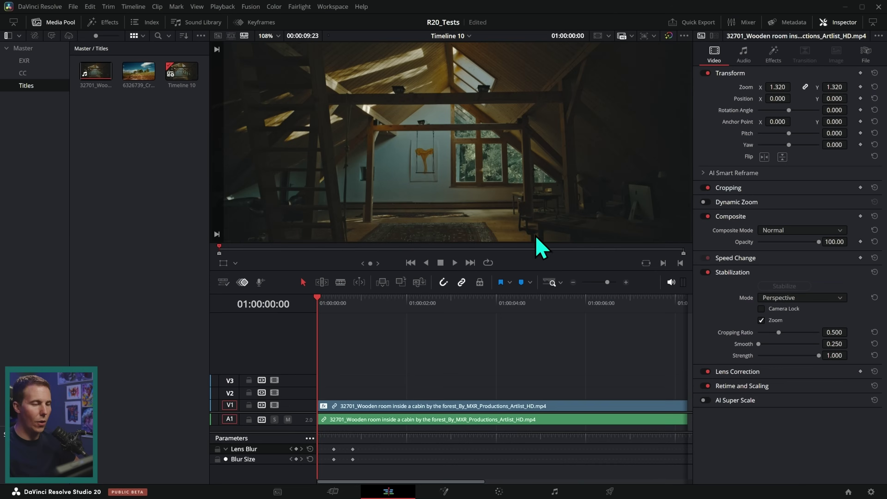
Step: Play the cabin clip in the viewer to preview it
key(space)
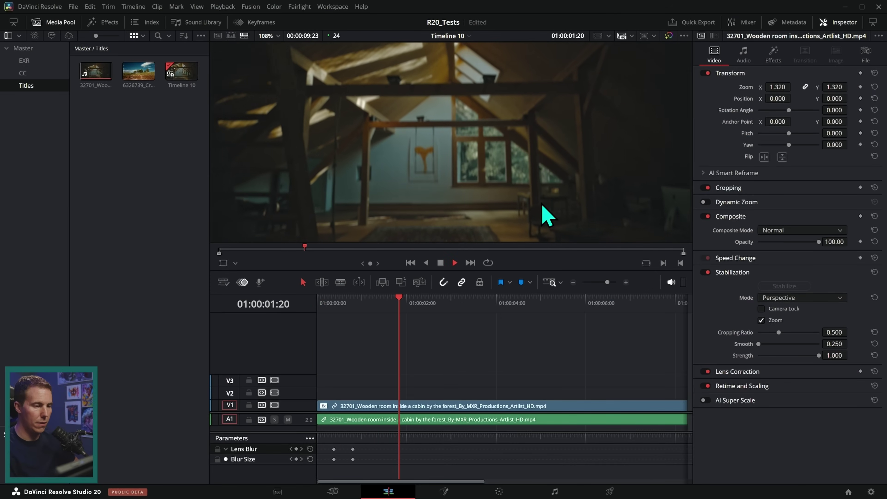
key(space)
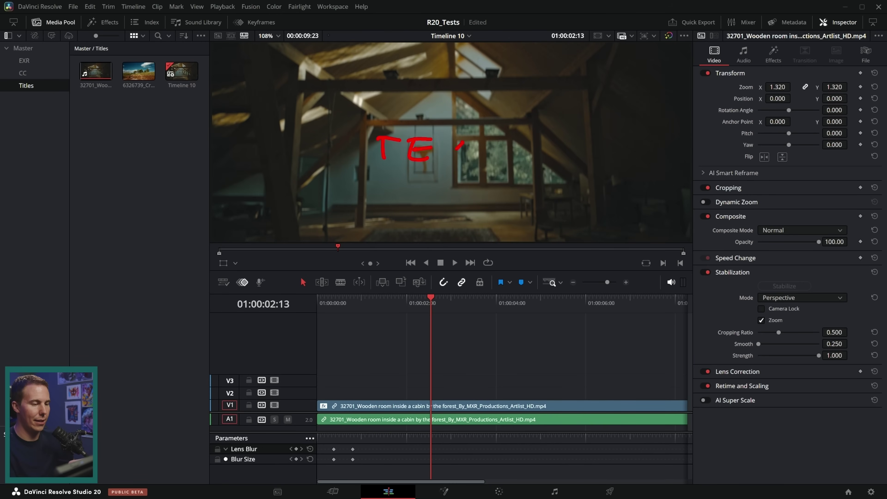
key(Escape)
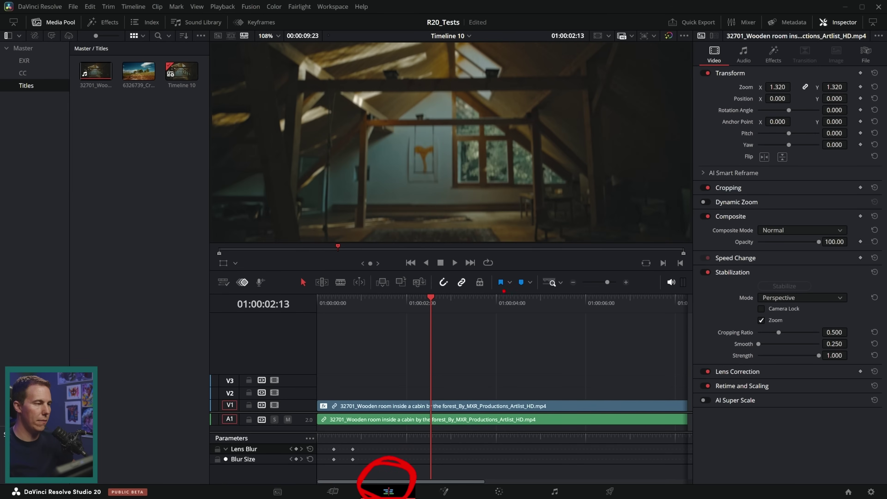
drag(81, 22, 85, 14)
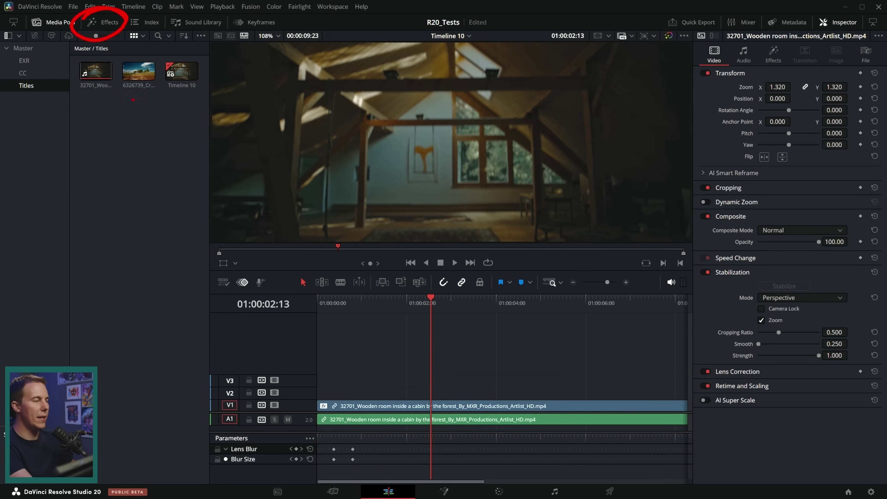
key(Escape)
Step: Drag the Text title from Effects > Titles onto track V2 above the cabin clip
click(109, 23)
click(64, 25)
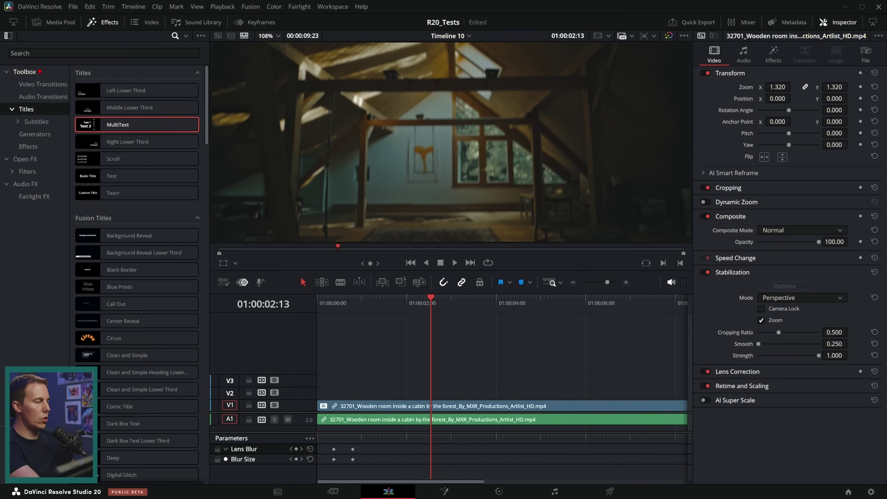
drag(68, 65, 205, 211)
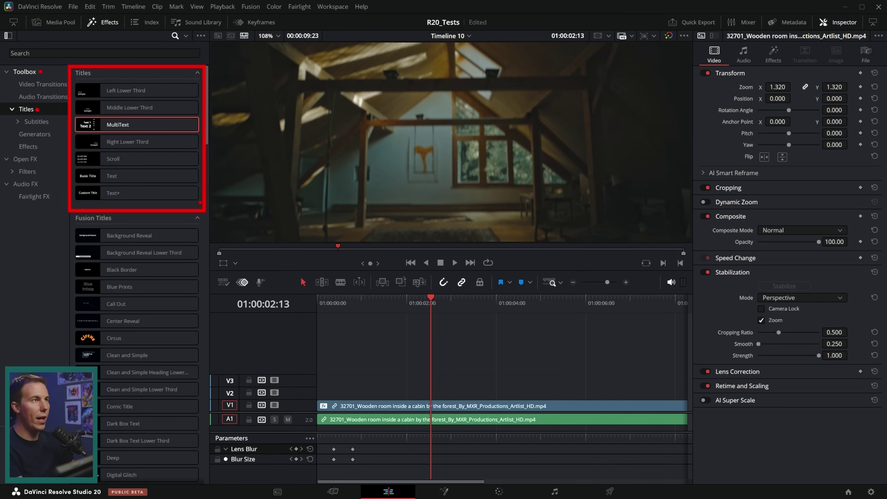
key(Escape)
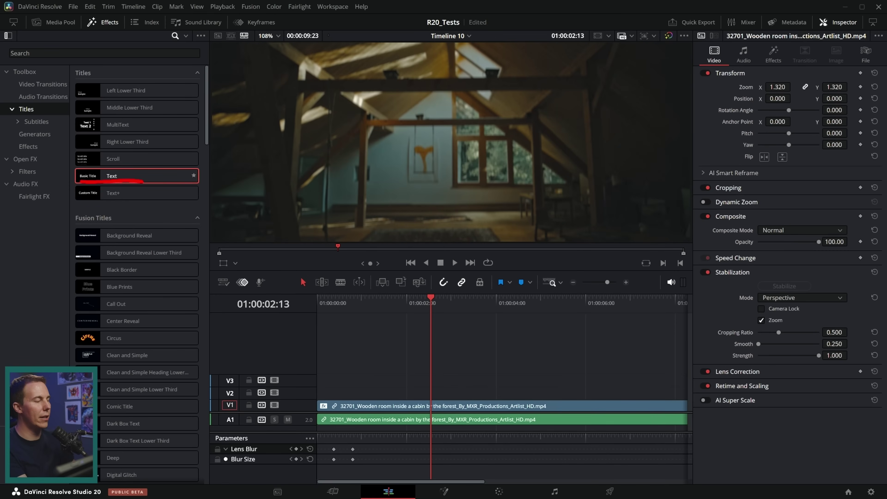
drag(123, 184, 373, 393)
click(388, 394)
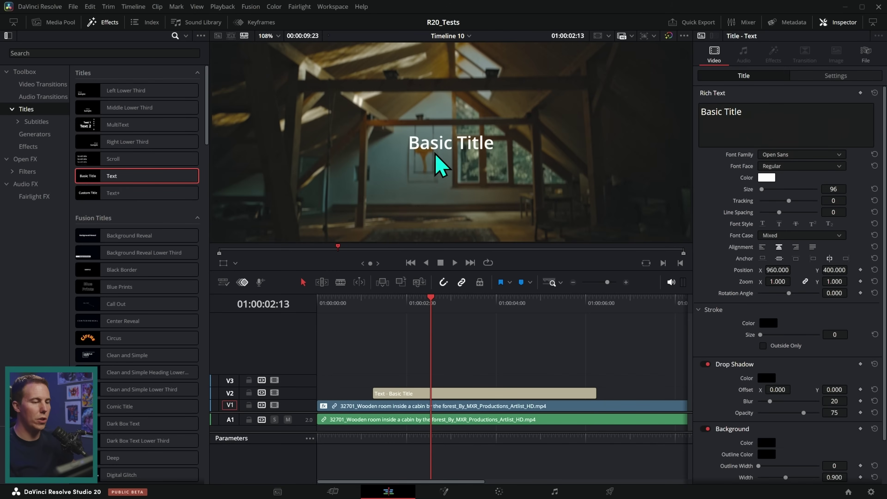
Step: Play the edit from the start to check Basic Title over the cabin shot
click(430, 323)
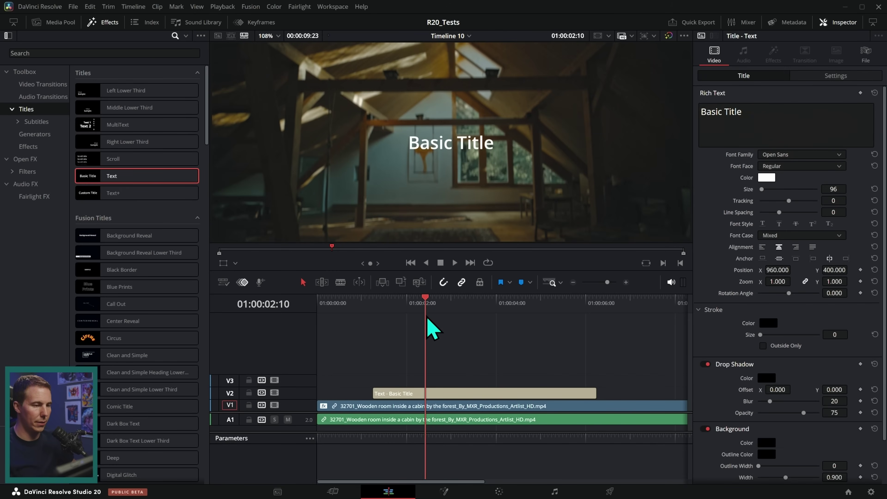
key(Home)
key(space)
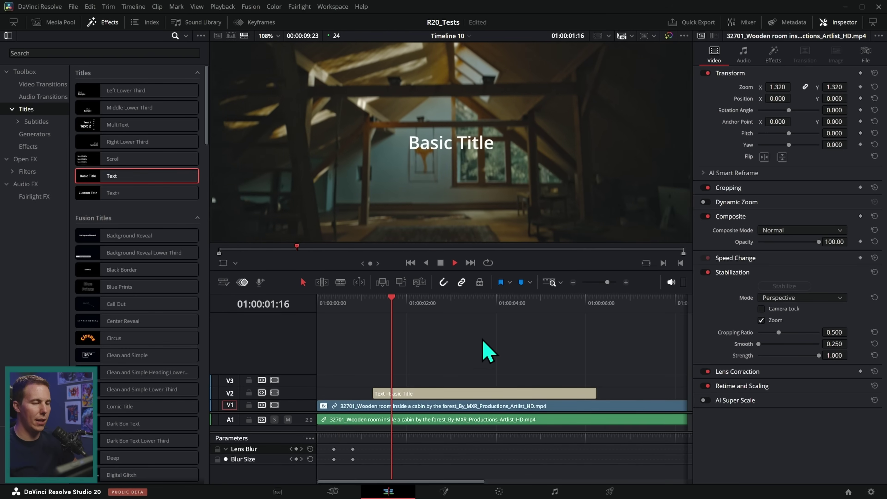
key(space)
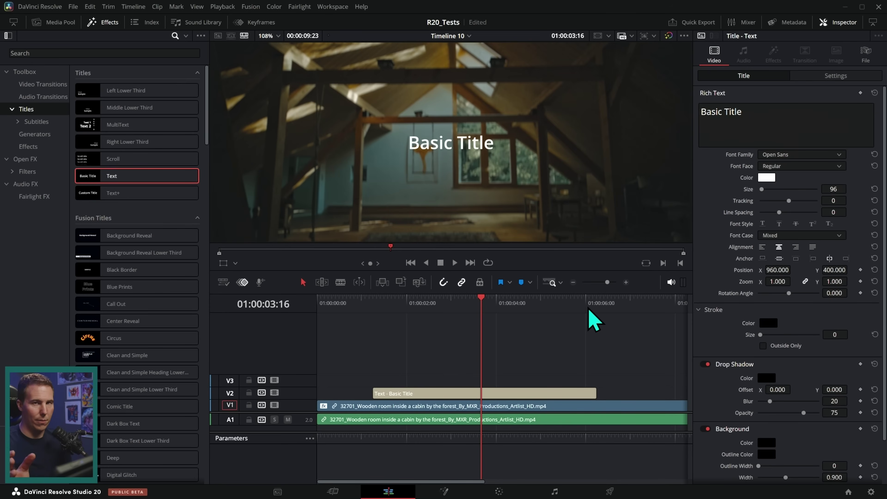
Step: Select the title clip and replace Basic Title with THURSDAY
click(461, 394)
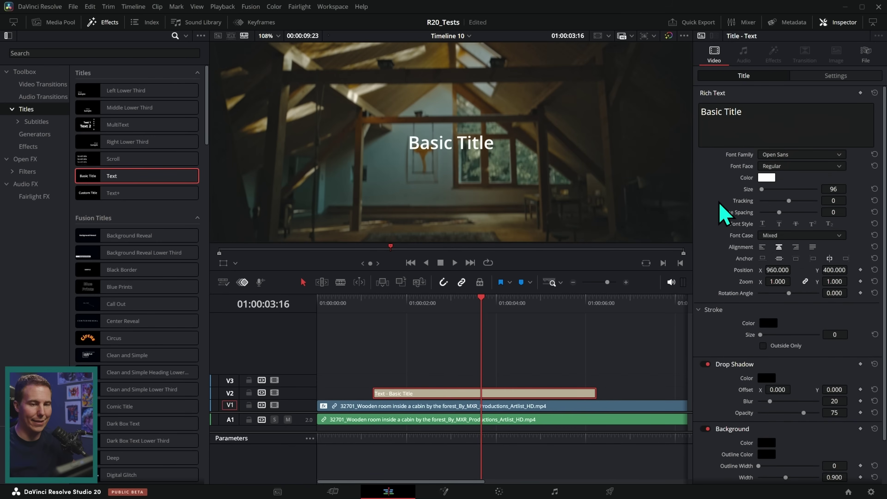
click(743, 111)
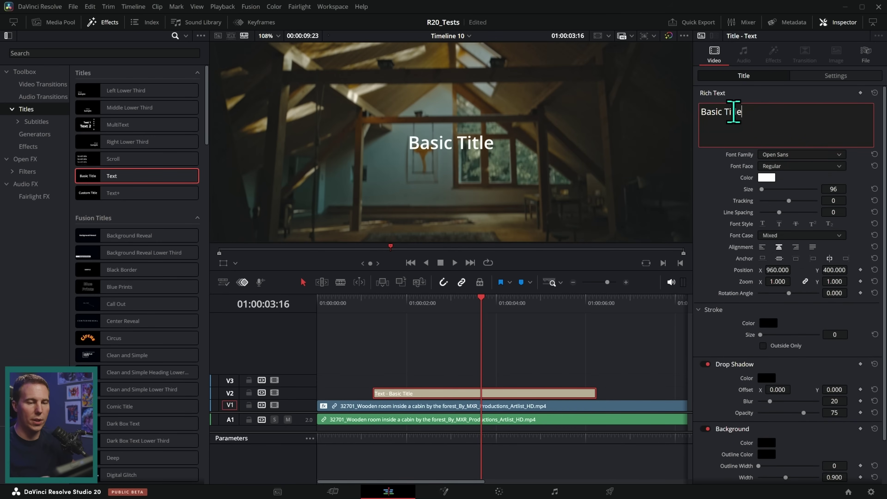
triple_click(717, 112)
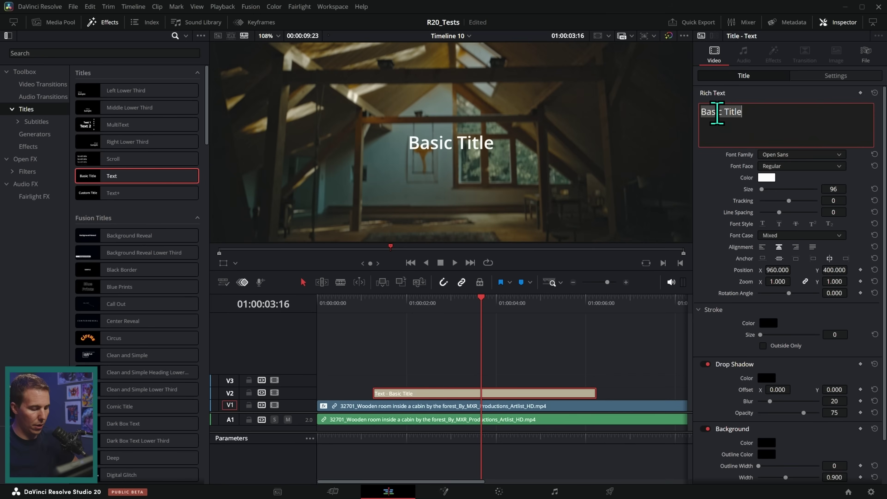
text(THURSDAY)
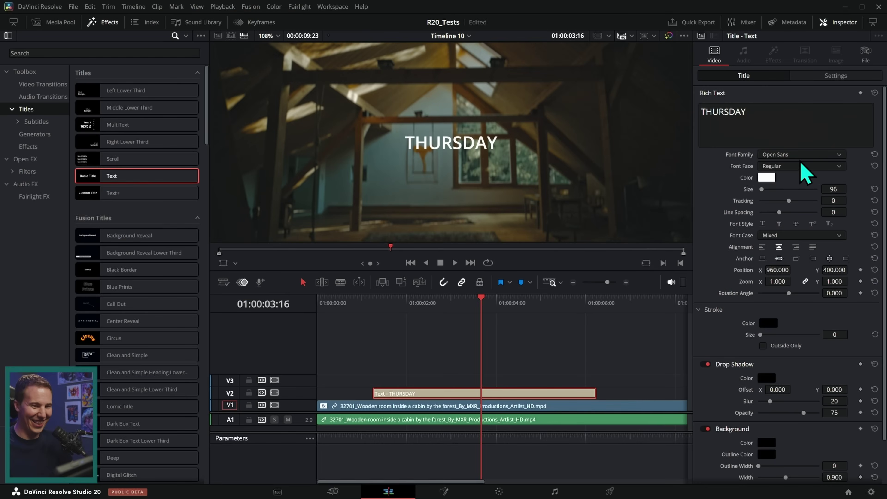
Step: Set THURSDAY to Poppins ExtraBold, size 111, tracking 34, and centre it
click(837, 155)
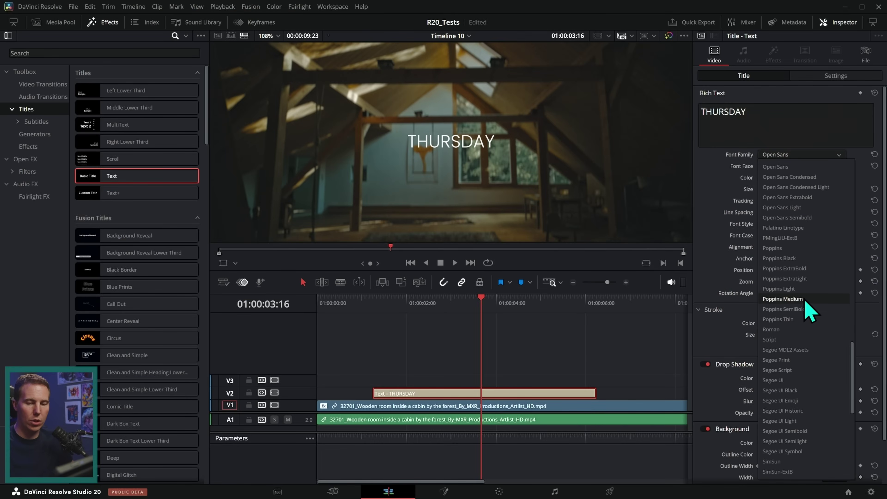
click(811, 269)
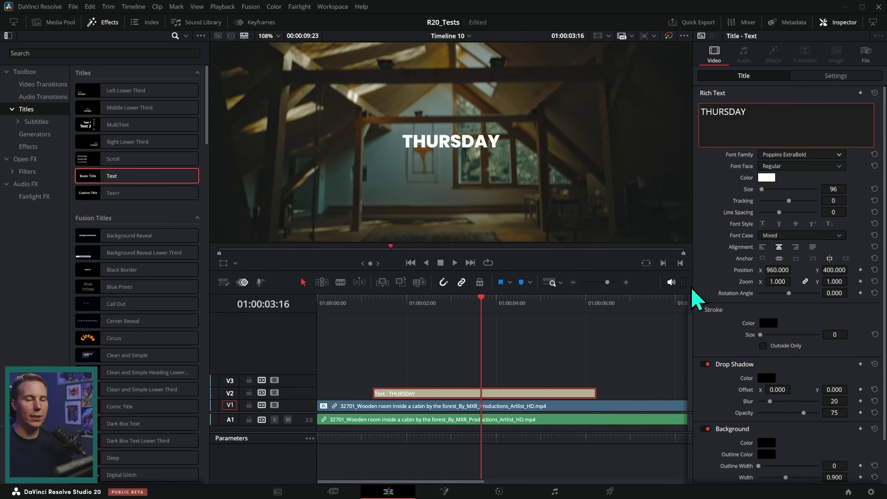
drag(791, 204, 796, 203)
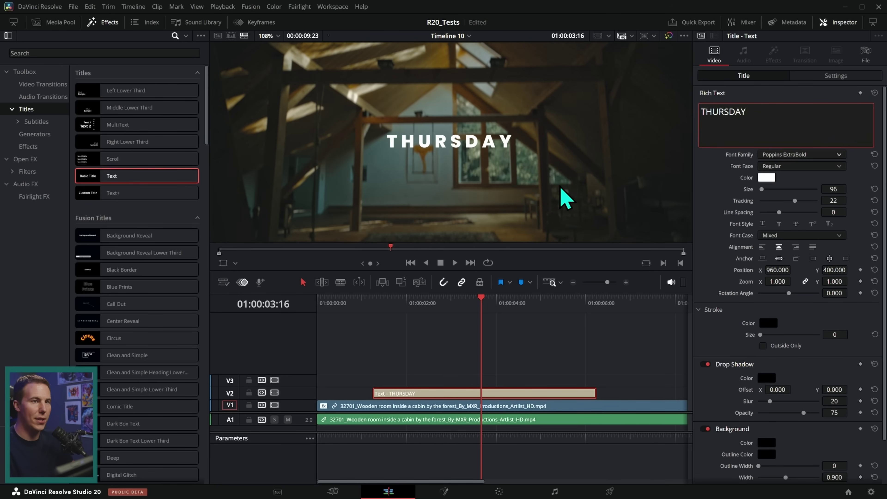
drag(833, 189, 765, 198)
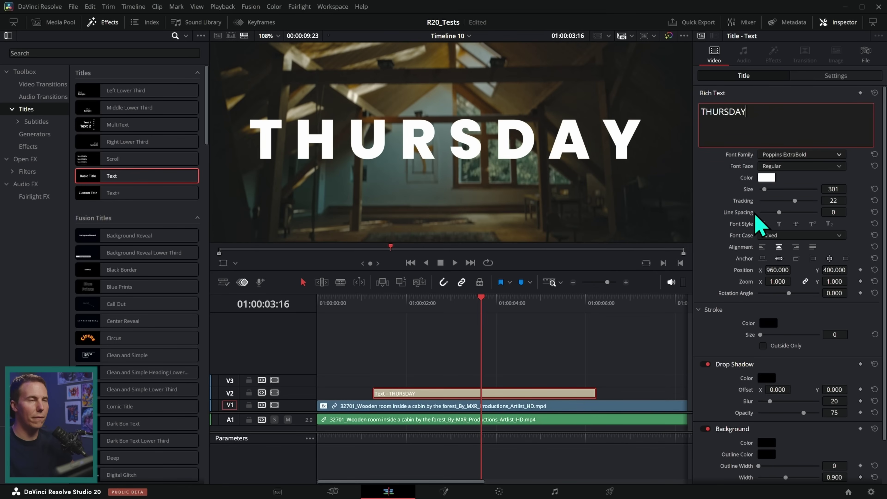
mouse_move(832, 189)
mouse_down()
mouse_move(802, 189)
mouse_move(849, 189)
mouse_move(824, 189)
mouse_up()
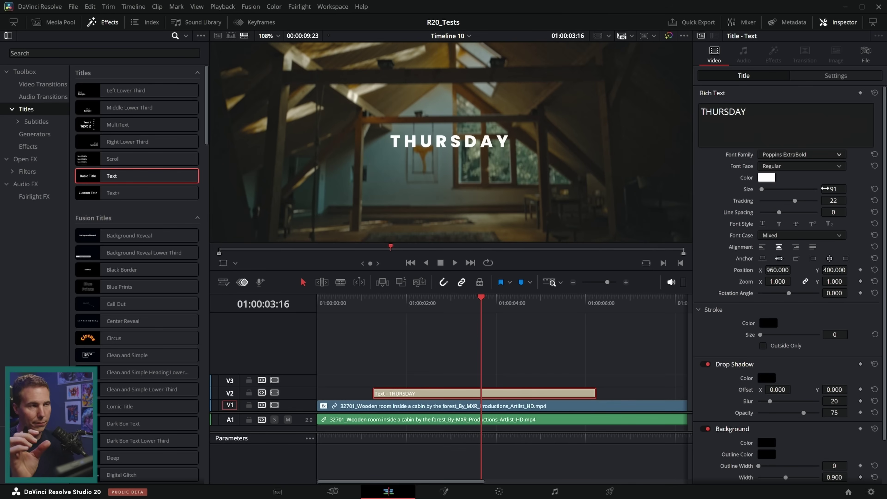
drag(824, 189, 764, 193)
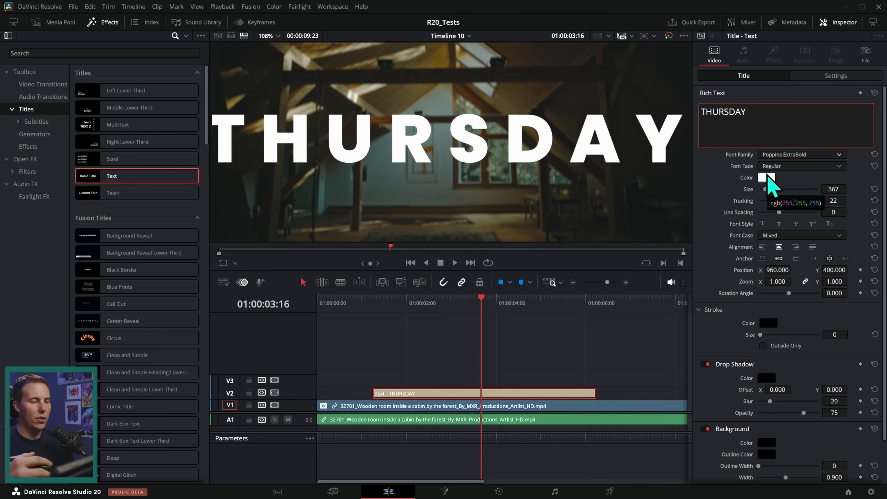
drag(765, 188, 761, 189)
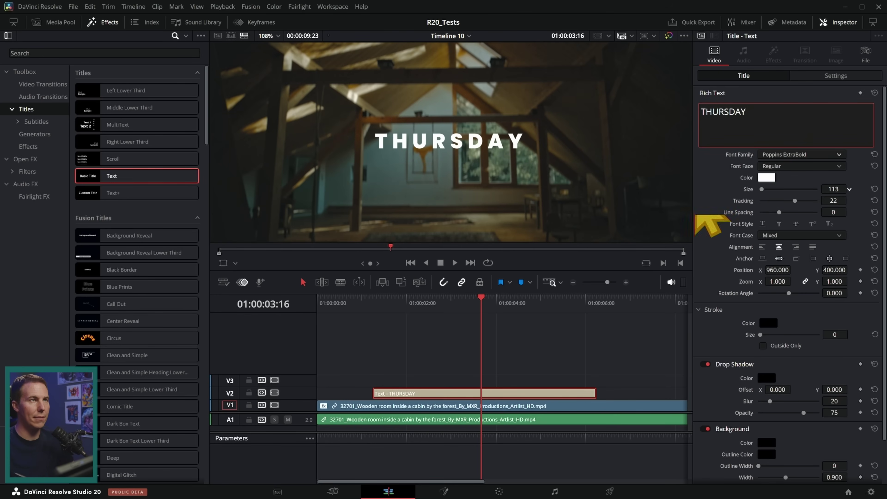
drag(831, 200, 828, 202)
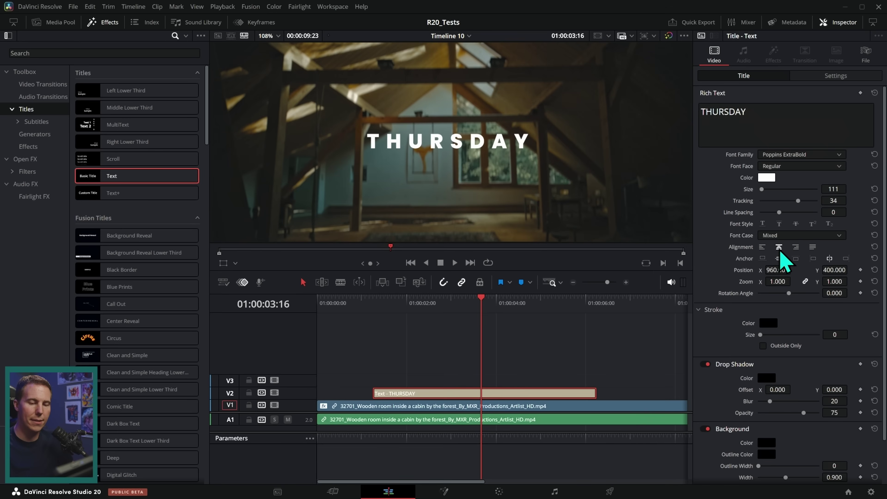
click(762, 247)
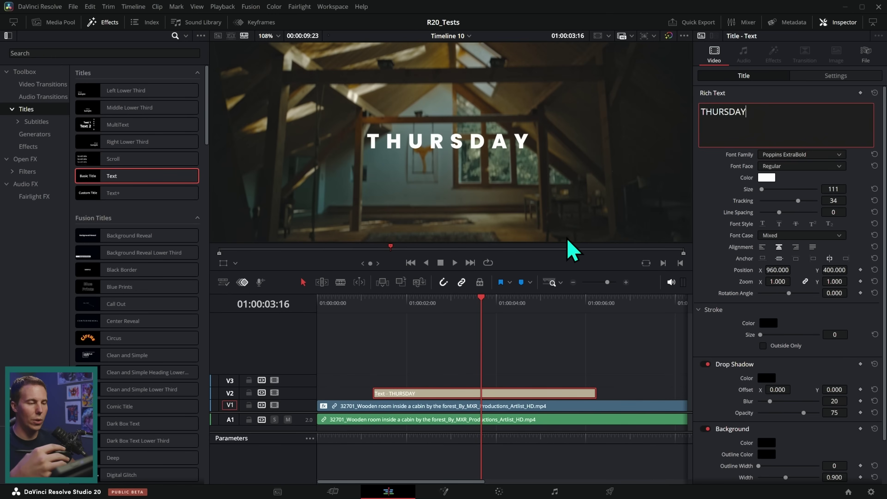
Step: Set the Stroke colour to orange with Outside Only ticked, leaving stroke size at 0
scroll(733, 318, down, 1)
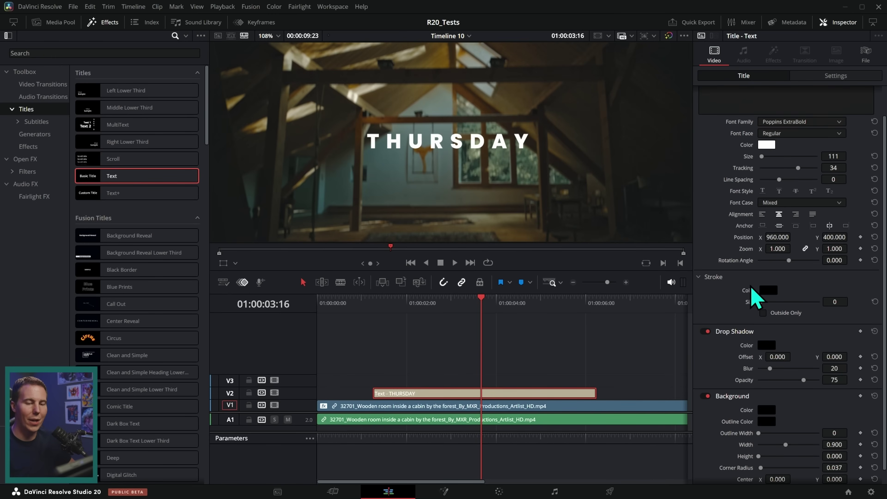
drag(761, 302, 778, 302)
scroll(507, 188, left, 3)
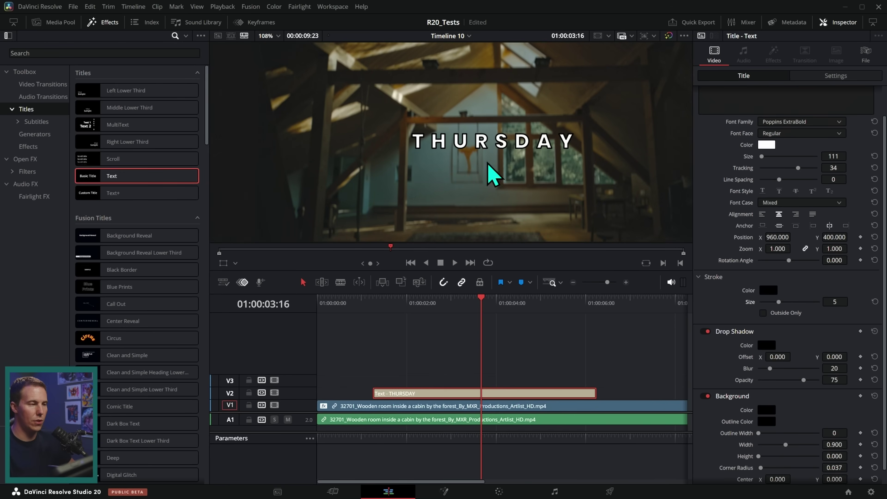
scroll(590, 168, up, 5)
click(768, 290)
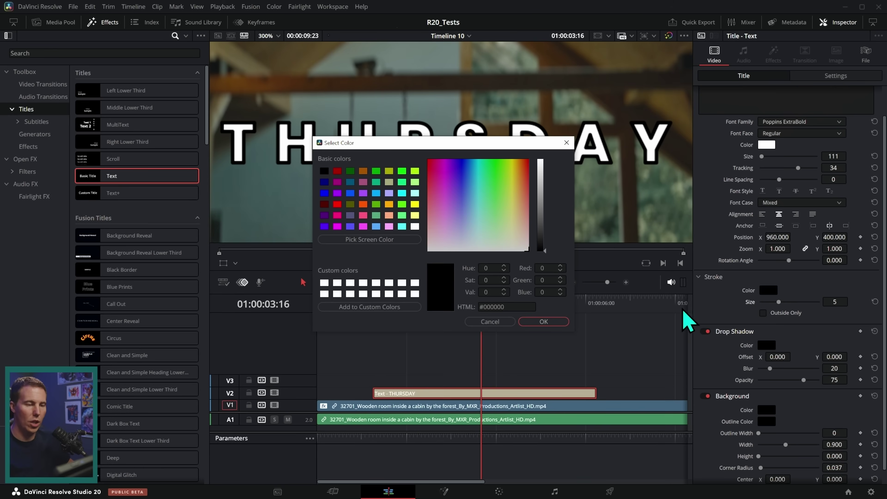
click(518, 162)
click(541, 165)
click(543, 321)
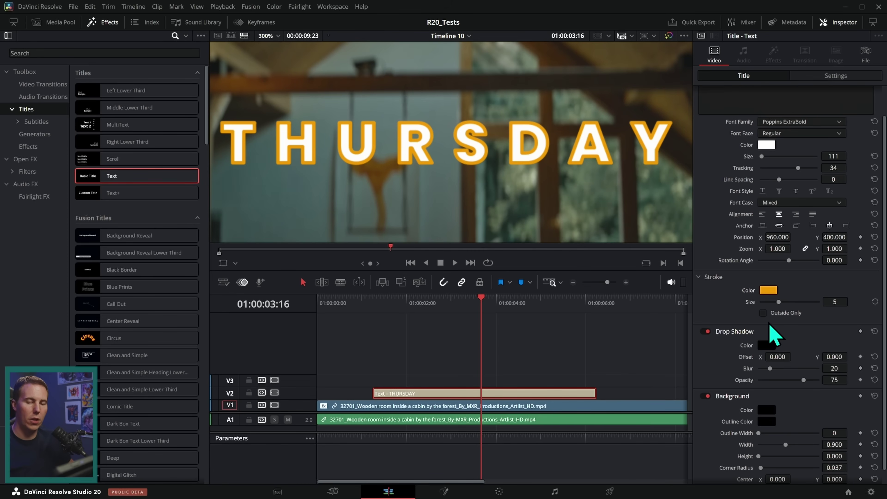
click(763, 312)
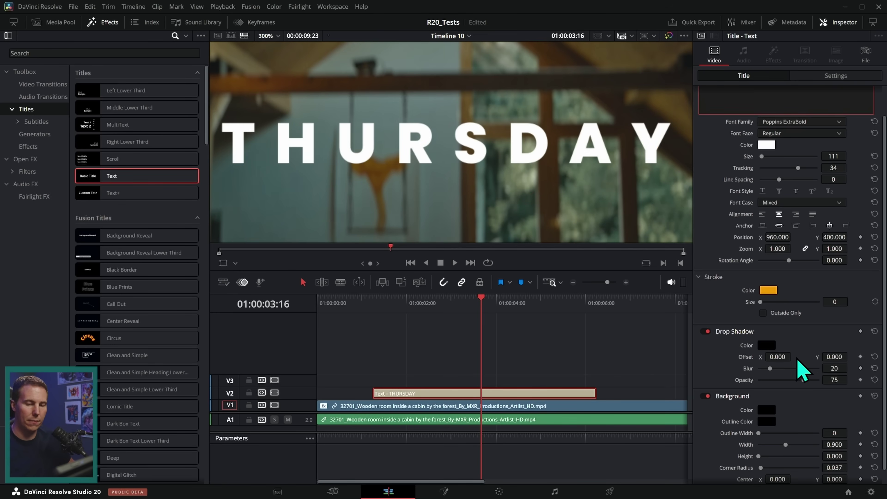
scroll(791, 349, down, 1)
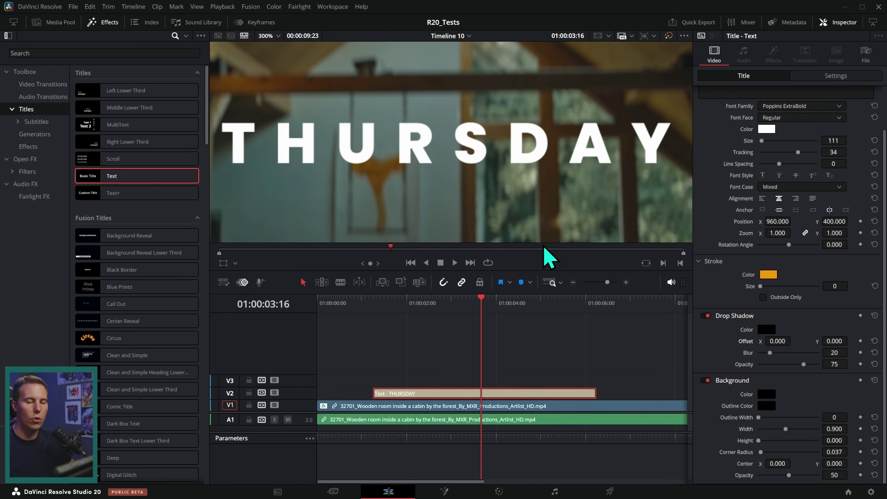
Step: Reset the Drop Shadow, then set blur 1 and offset it slightly below THURSDAY
drag(777, 342, 793, 340)
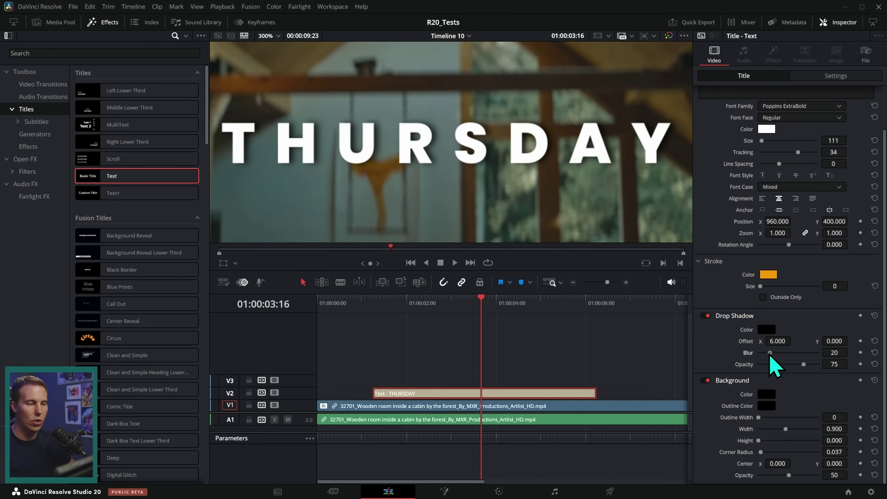
mouse_move(770, 353)
mouse_down()
mouse_move(754, 363)
mouse_move(804, 370)
mouse_move(757, 350)
mouse_move(801, 359)
mouse_move(780, 367)
mouse_up()
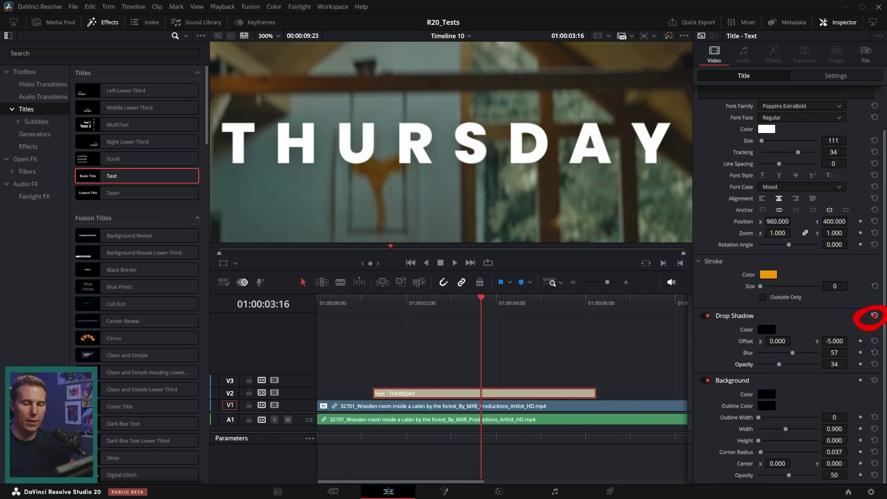
click(874, 315)
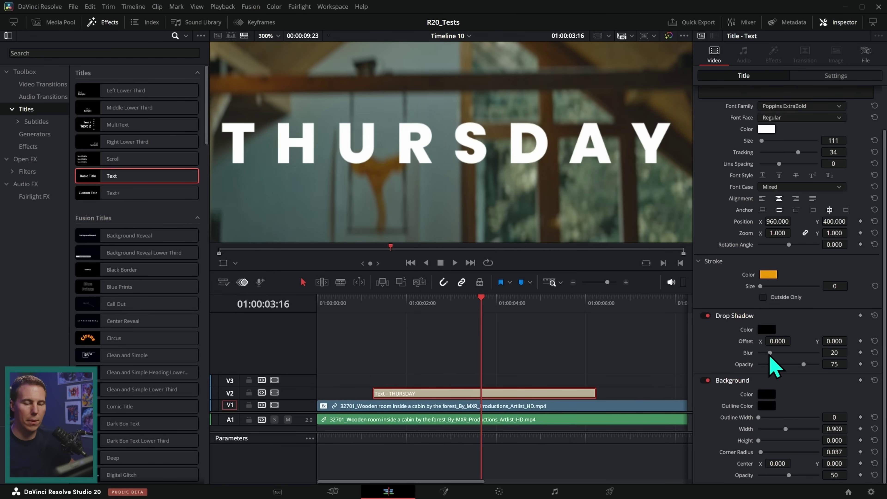
drag(769, 353, 737, 358)
drag(834, 341, 850, 341)
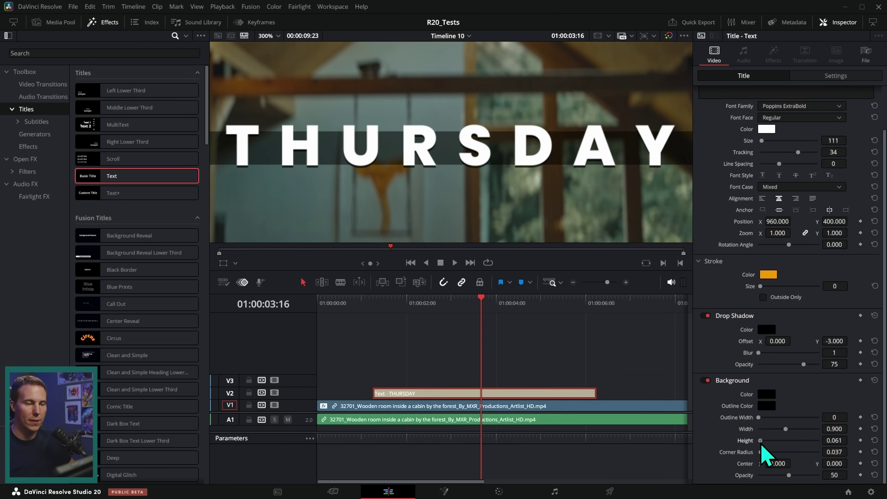
Step: Try a dark background band behind THURSDAY, adjusting its size, corners and position, then switch Background off
drag(759, 448, 750, 454)
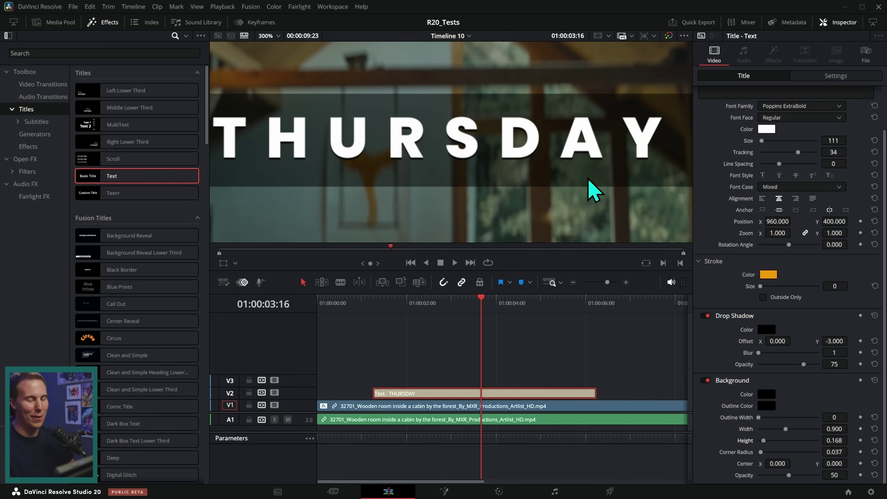
key(shift+z)
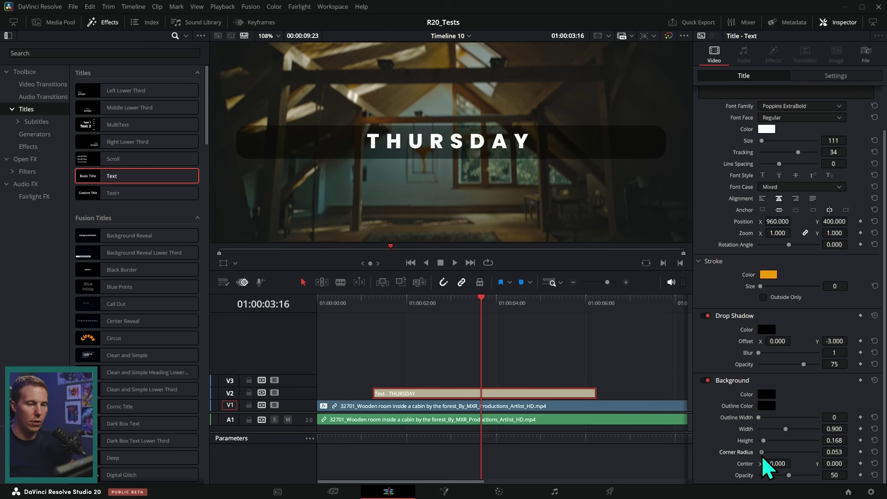
drag(797, 457, 688, 465)
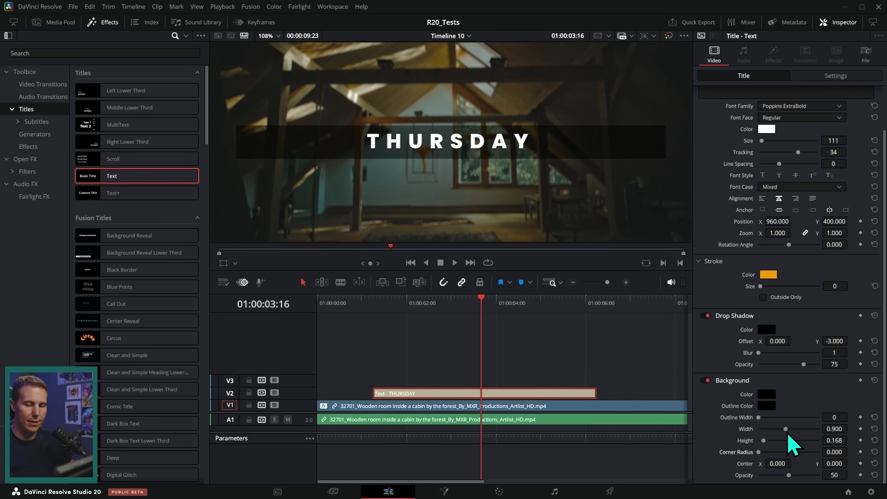
drag(788, 434, 800, 434)
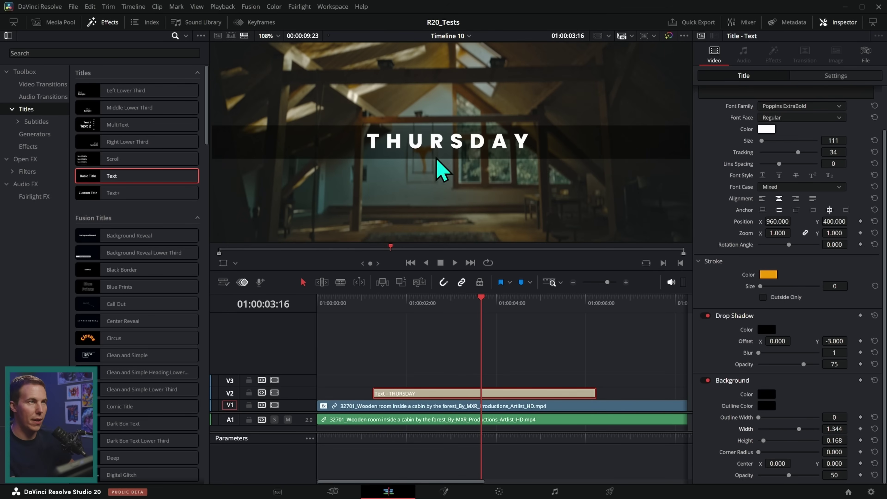
drag(833, 463, 838, 463)
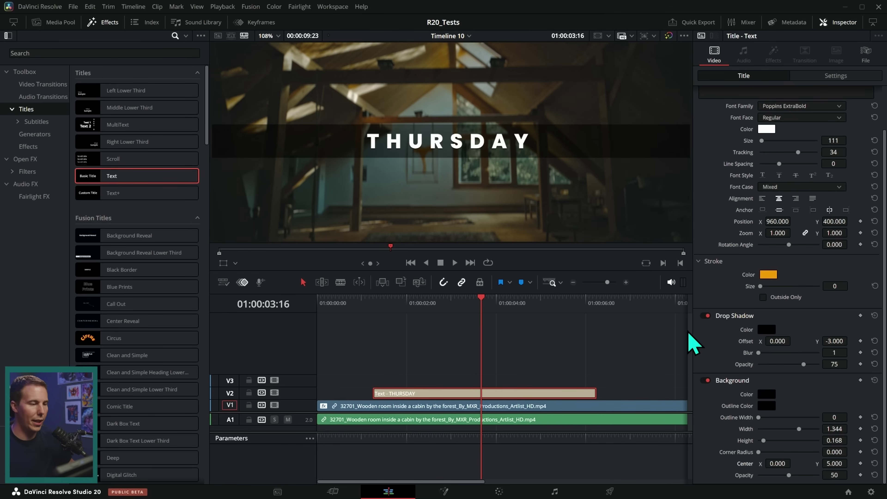
scroll(718, 214, up, 2)
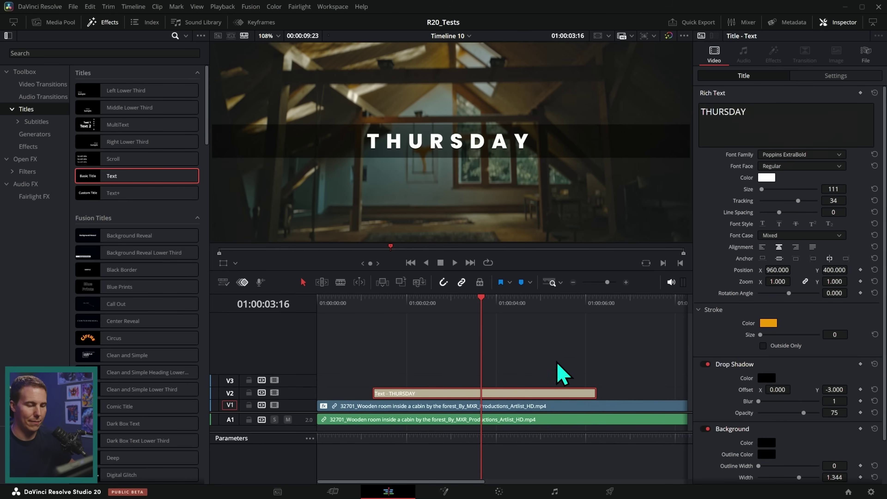
scroll(722, 381, down, 2)
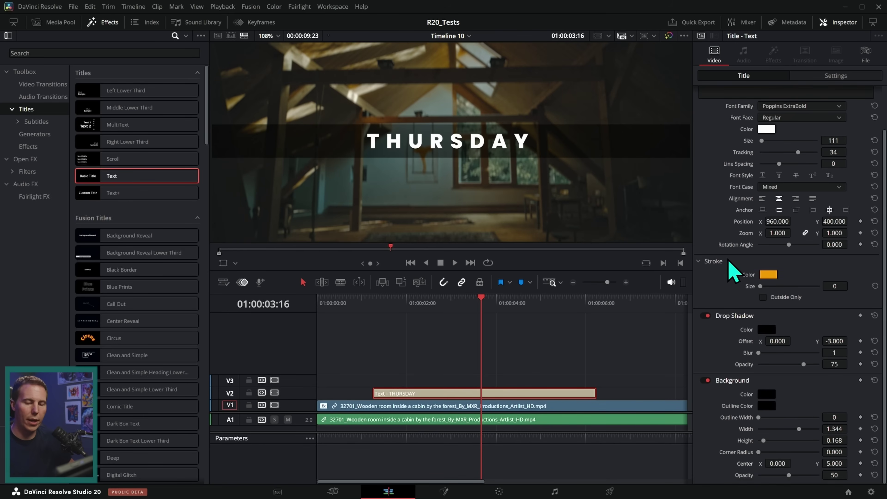
click(706, 381)
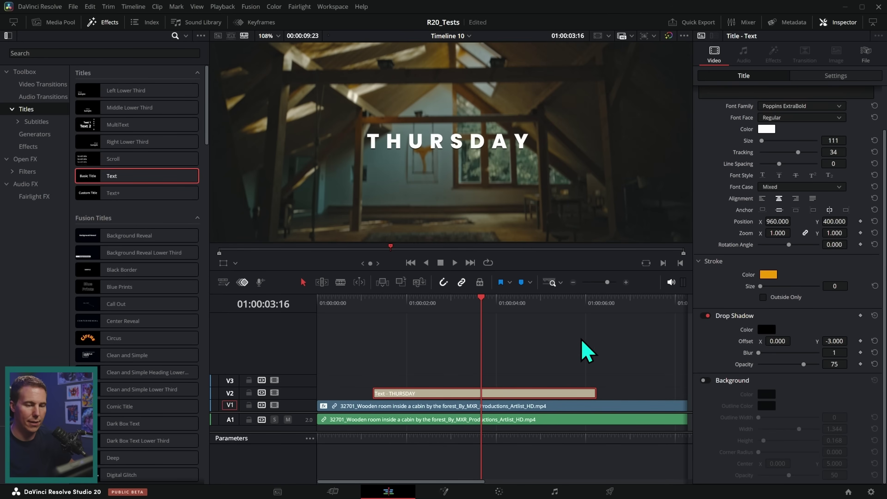
Step: Raise tracking to 51 and move the title clip to the timeline start
scroll(741, 292, up, 1)
drag(797, 170, 802, 170)
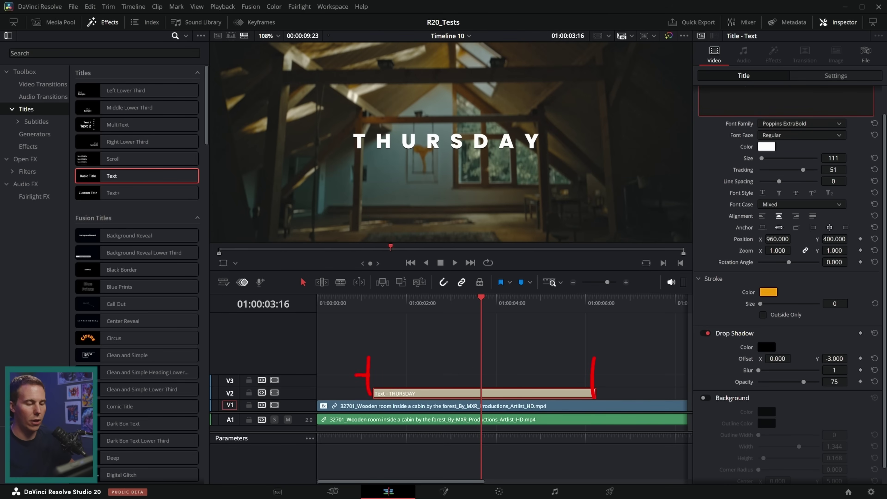
drag(558, 396, 502, 394)
key(Home)
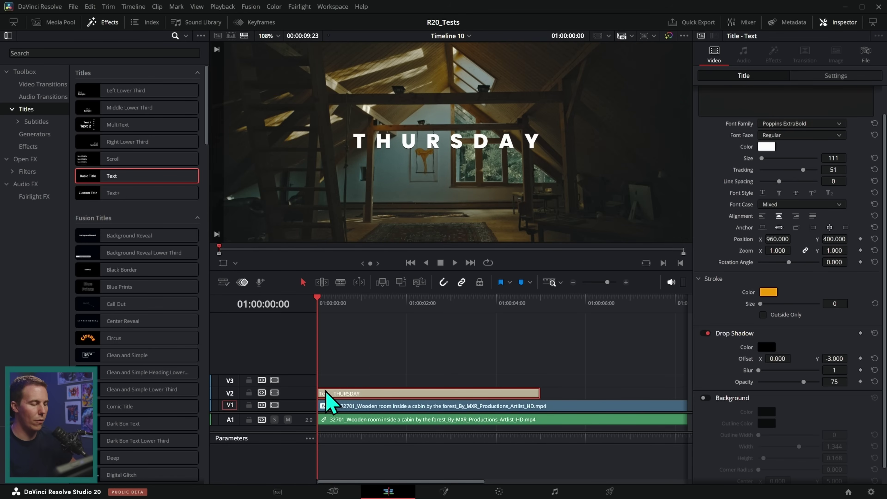
Step: Make track V2 taller and add a fade-in to the start of the title clip
drag(308, 387, 309, 356)
mouse_move(324, 358)
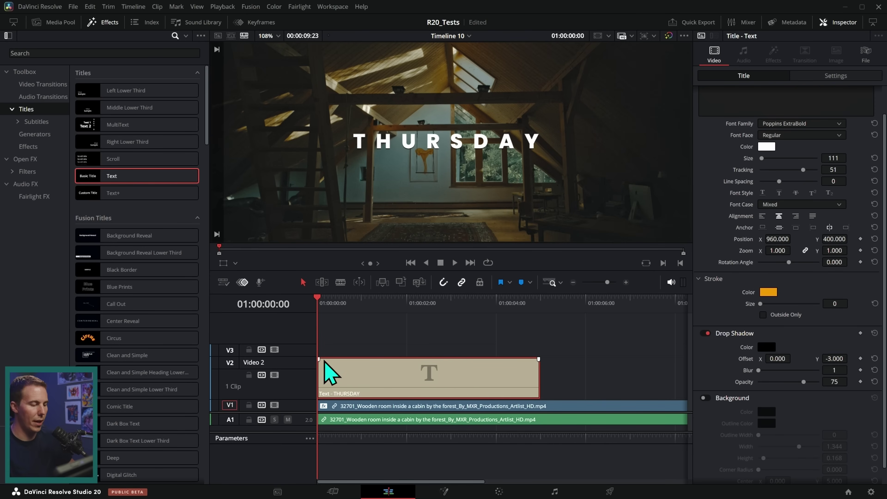
drag(318, 358, 366, 360)
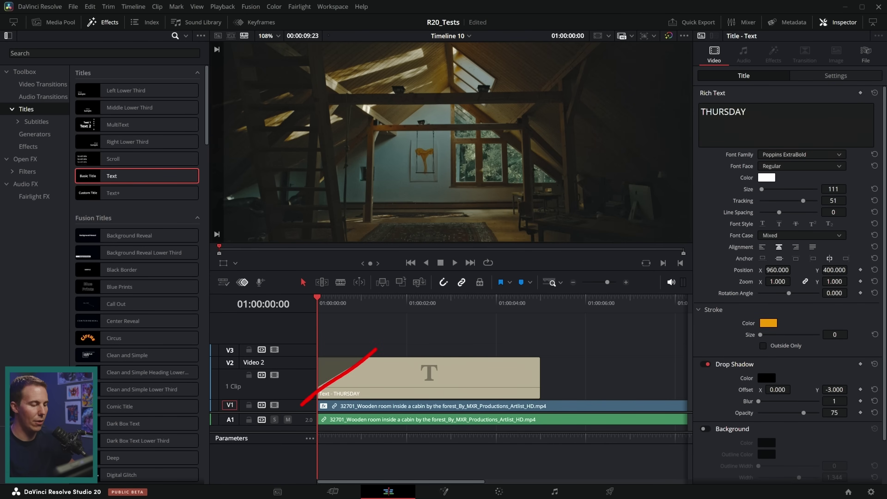
Step: Replay the fade-in from the timeline start a few times, then select the THURSDAY clip
click(355, 307)
key(Home)
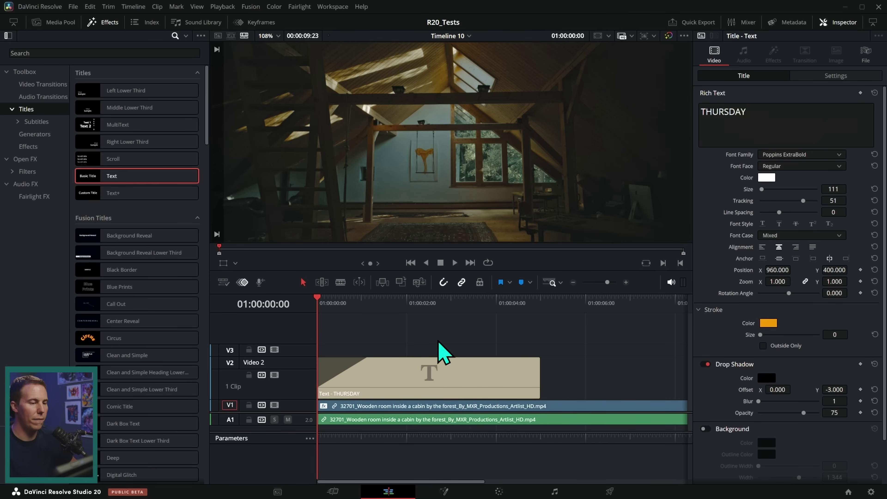
key(space)
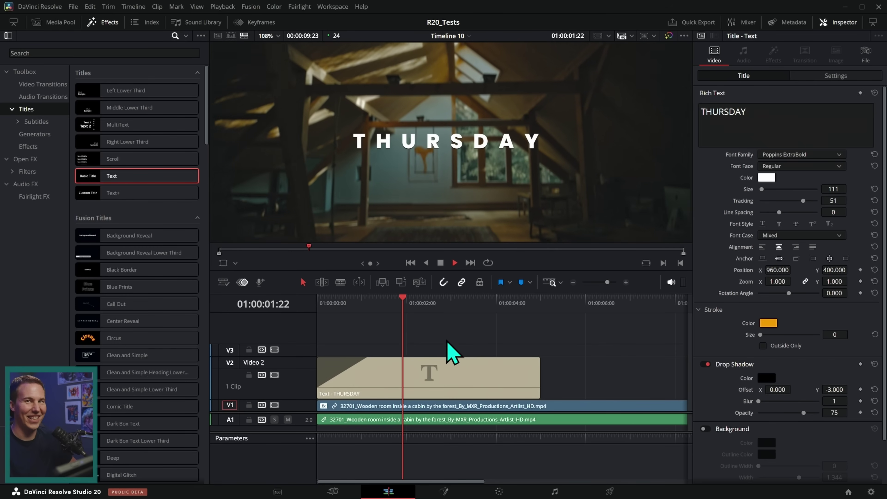
key(Home)
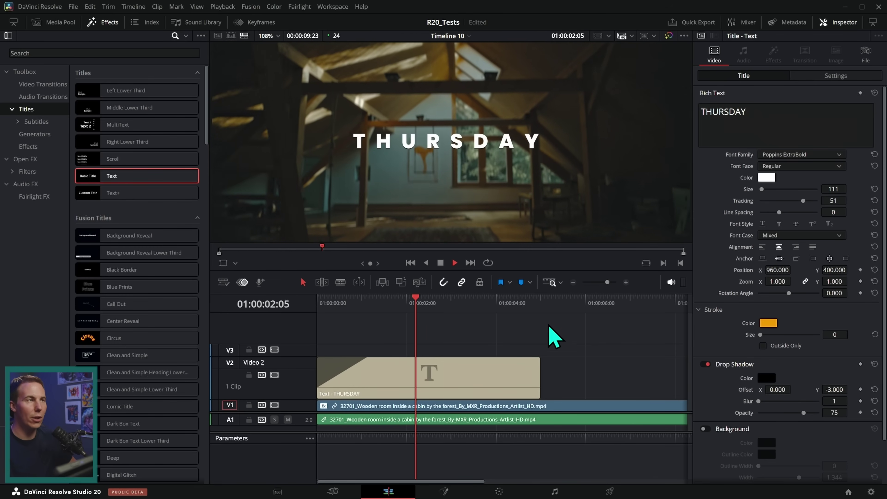
key(space)
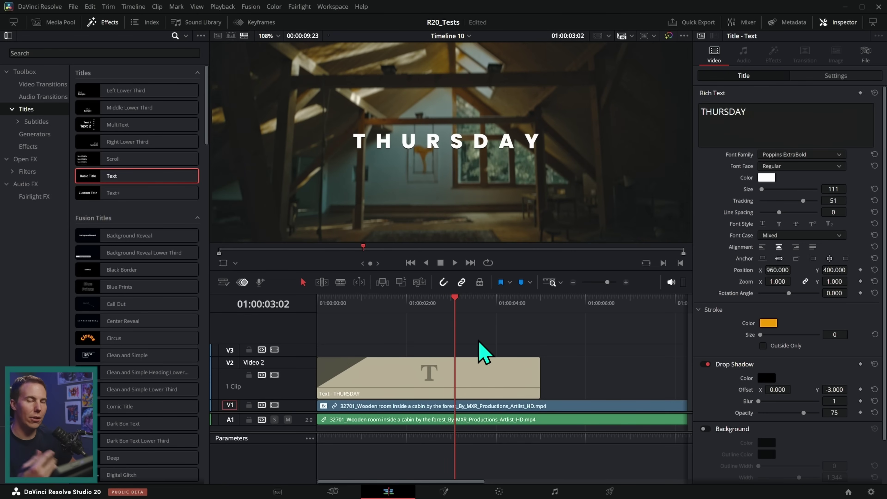
key(Home)
key(space)
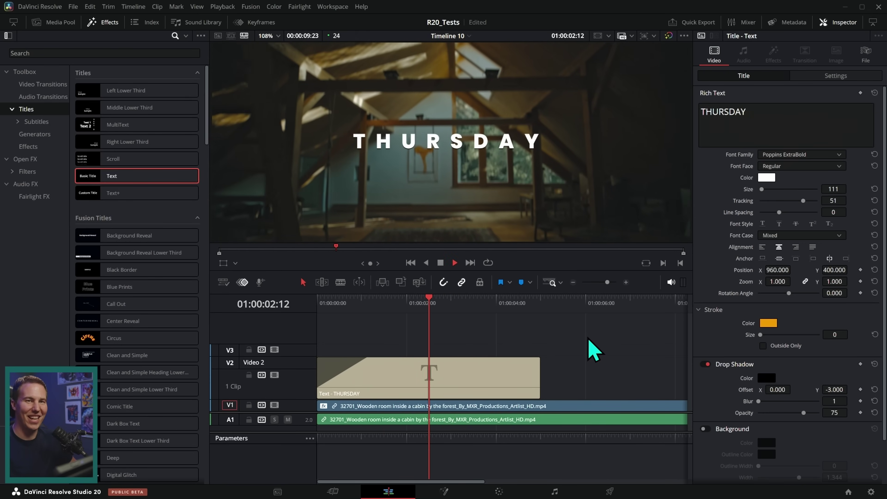
key(space)
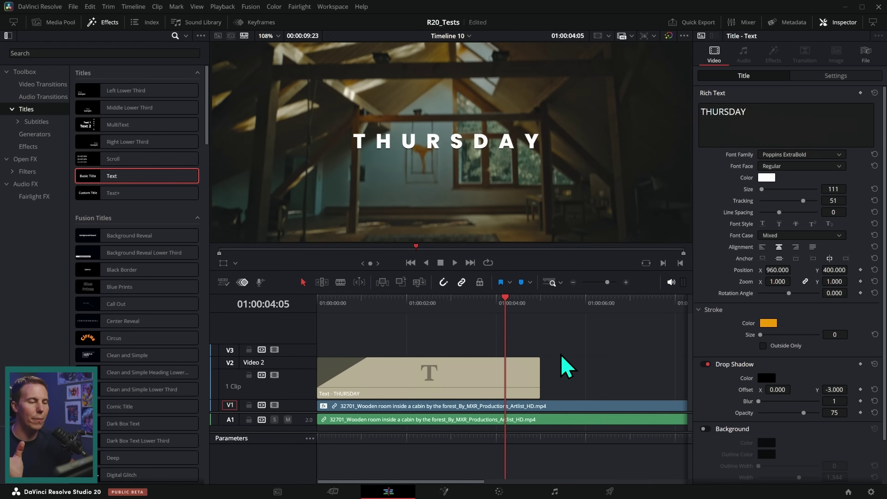
drag(561, 355, 495, 391)
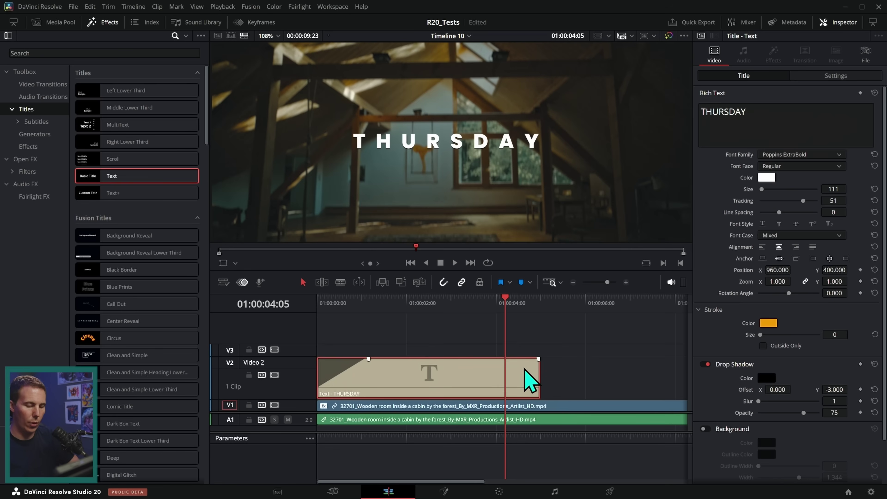
Step: Delete the THURSDAY title clip and save the project
key(Delete)
key(ctrl+s)
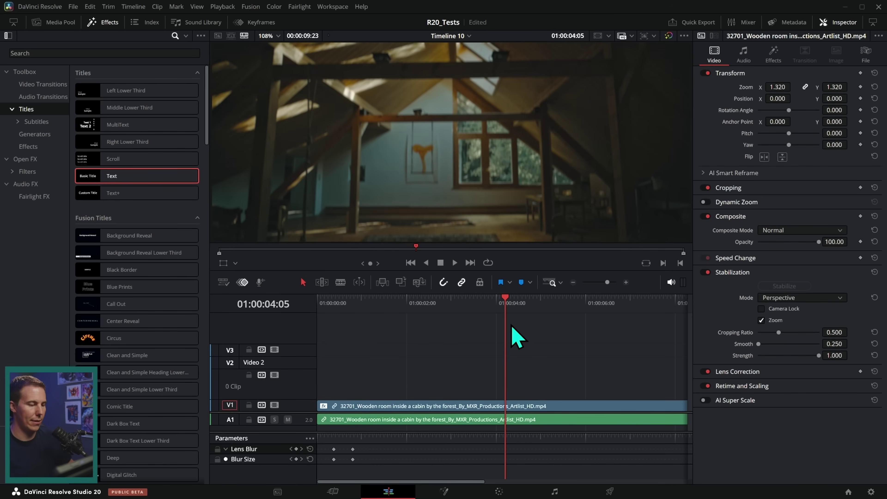
mouse_move(151, 117)
mouse_down()
mouse_move(72, 135)
mouse_move(160, 123)
mouse_up()
key(Escape)
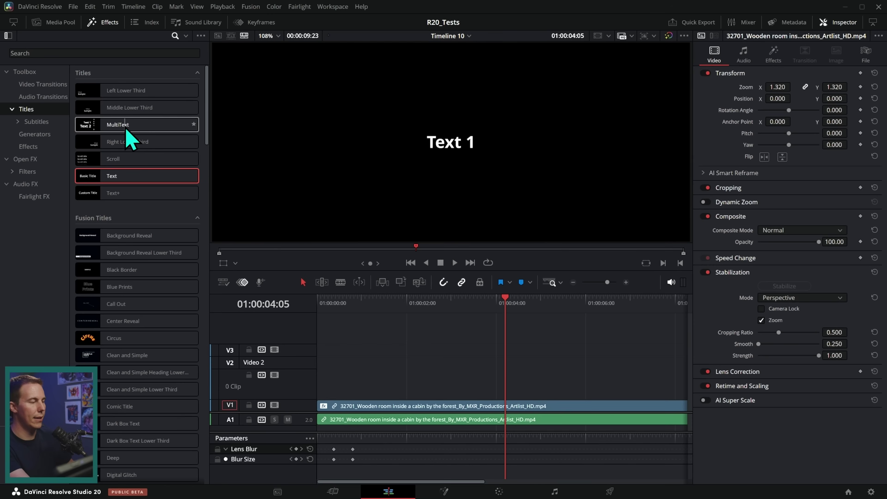
Step: Place a MultiText title on V2 above the cabin clip and lengthen it to about 7 seconds
drag(127, 130, 436, 366)
drag(540, 374, 641, 374)
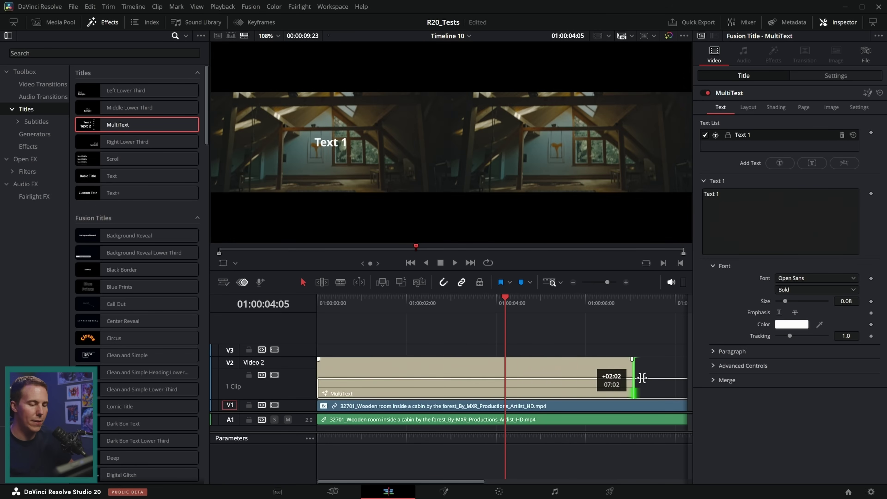
click(450, 304)
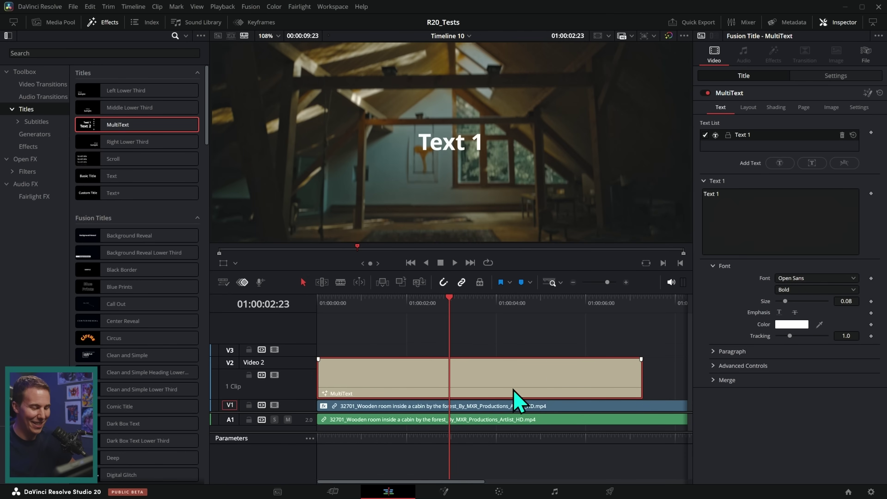
click(451, 491)
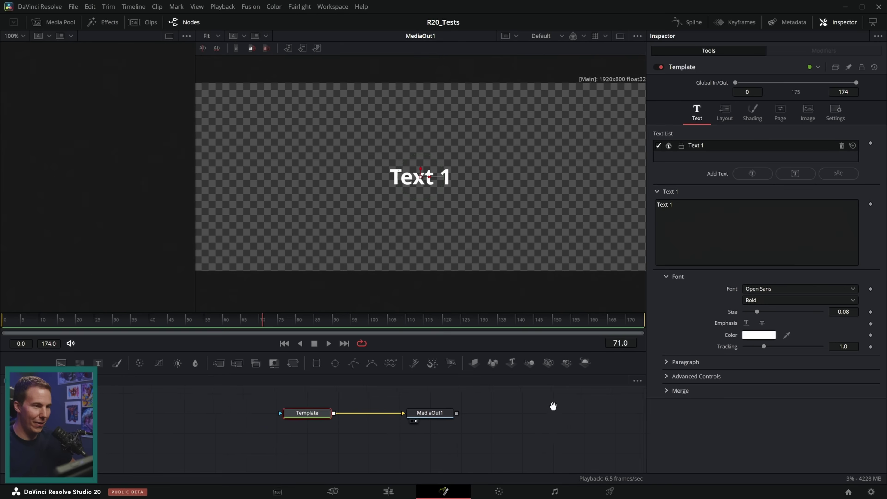
key(shift+4)
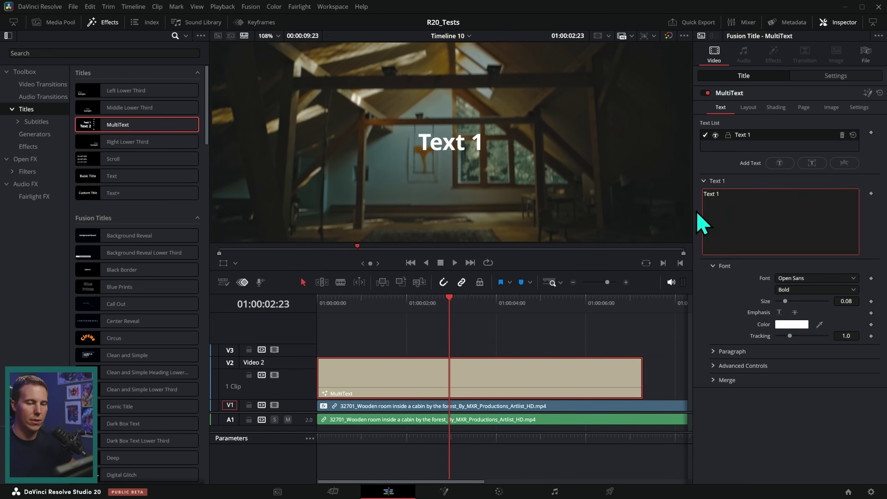
triple_click(727, 189)
Step: Type THURSDAY and set it in Poppins ExtraBold with tracking widened to 1.421
text(THURSDAY)
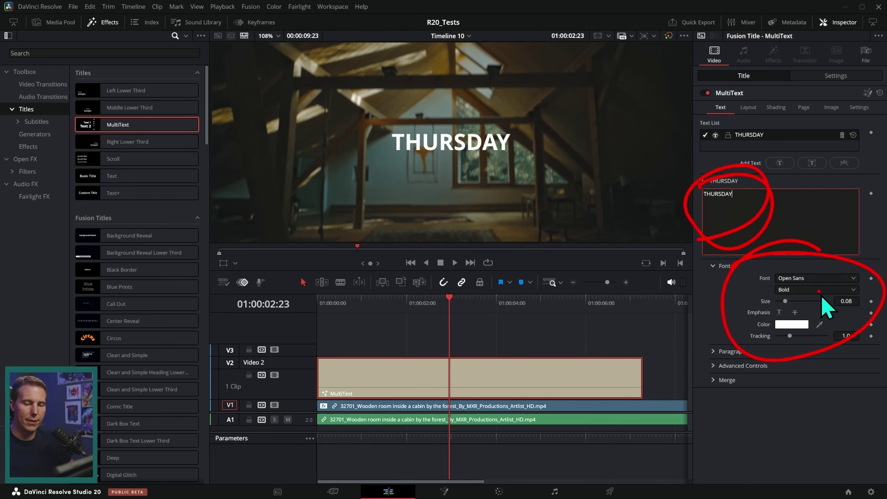
click(852, 278)
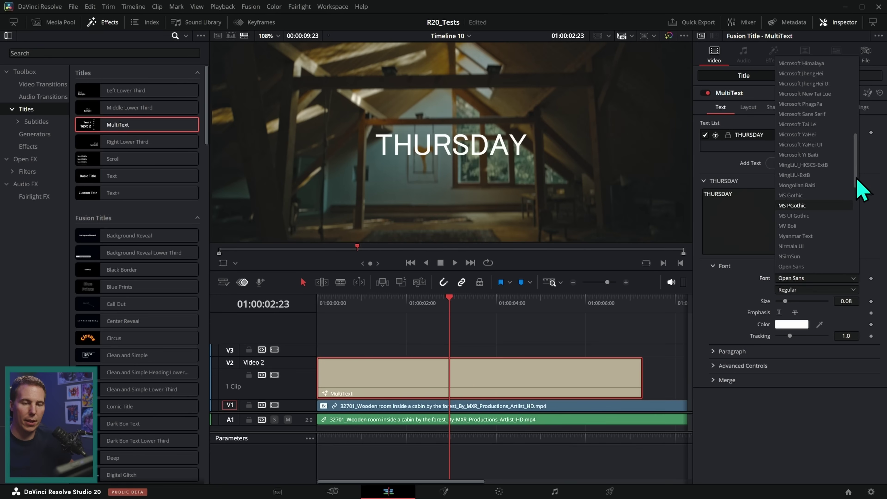
scroll(859, 190, down, 3)
click(852, 206)
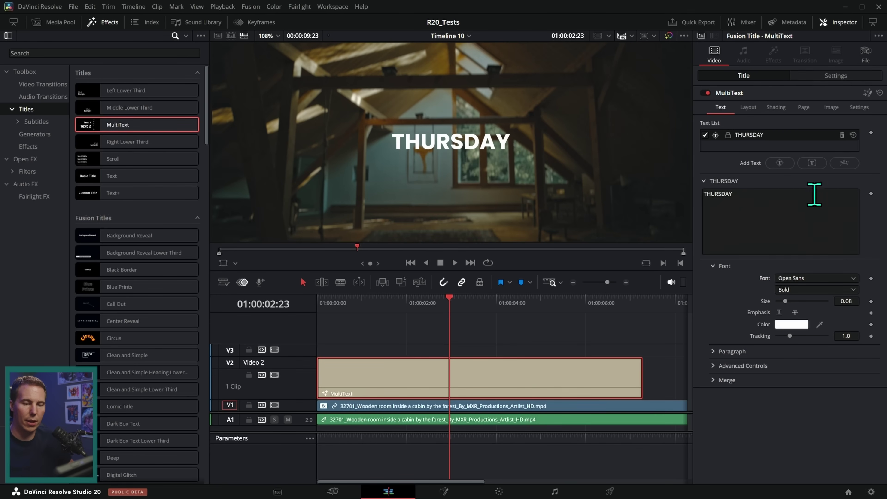
click(848, 289)
click(821, 374)
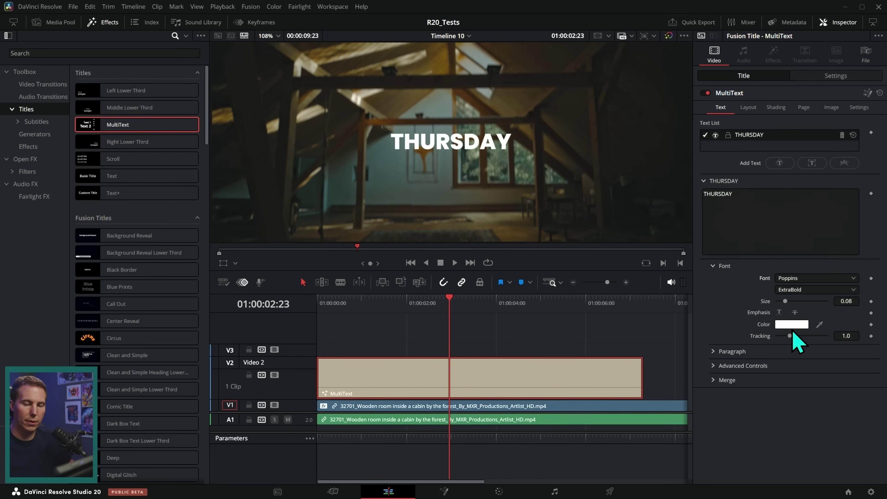
drag(791, 334, 796, 337)
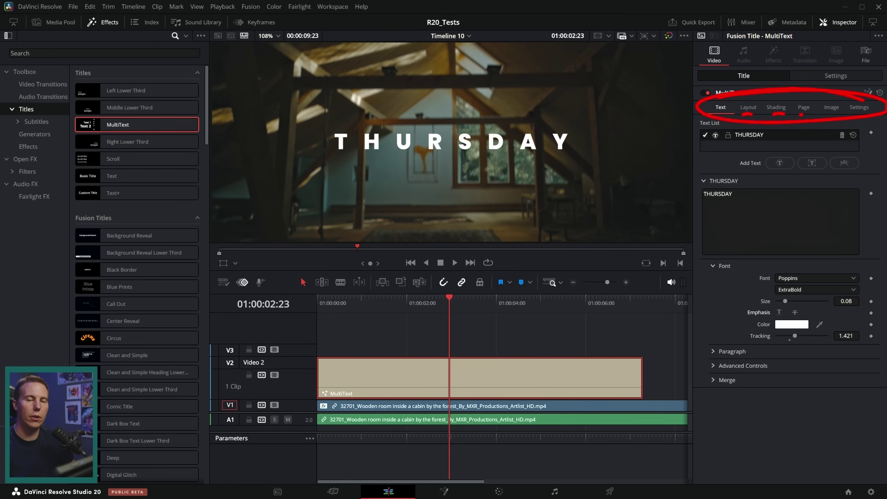
click(747, 108)
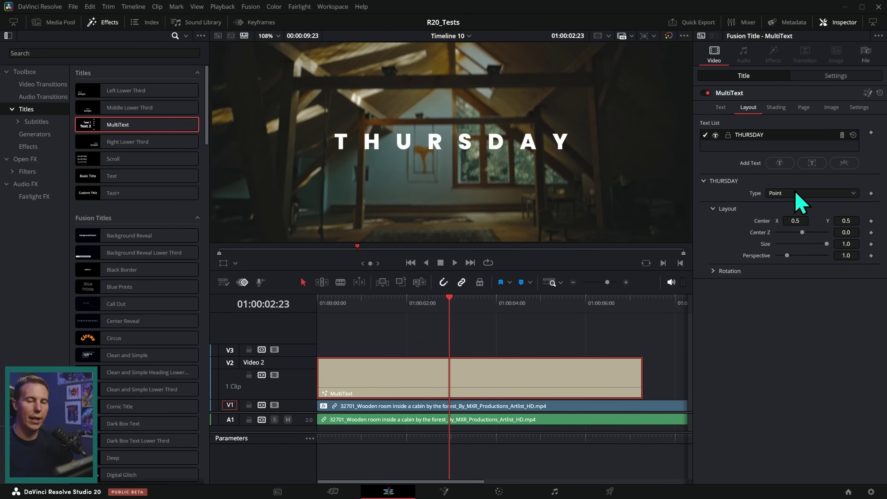
Step: Make the layout a wrapping Text Box (0.5 × 0.5) so THURSDAY breaks onto two lines
drag(845, 220, 836, 220)
click(715, 273)
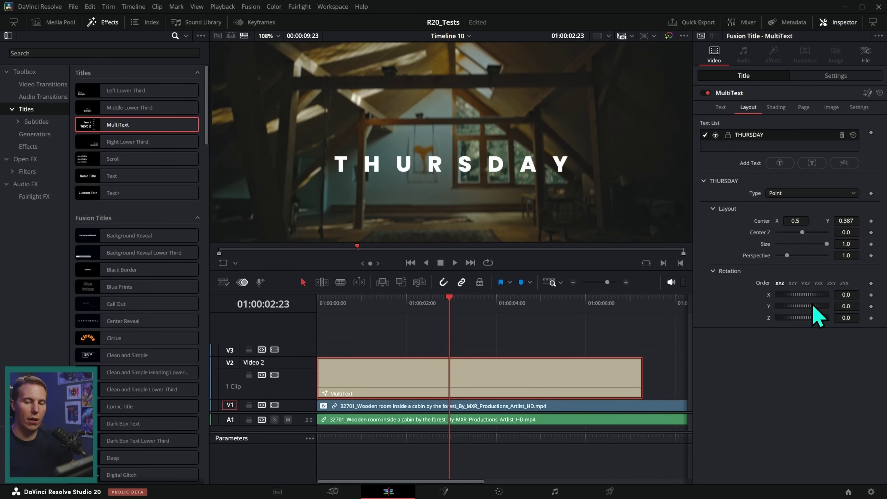
drag(810, 317, 807, 318)
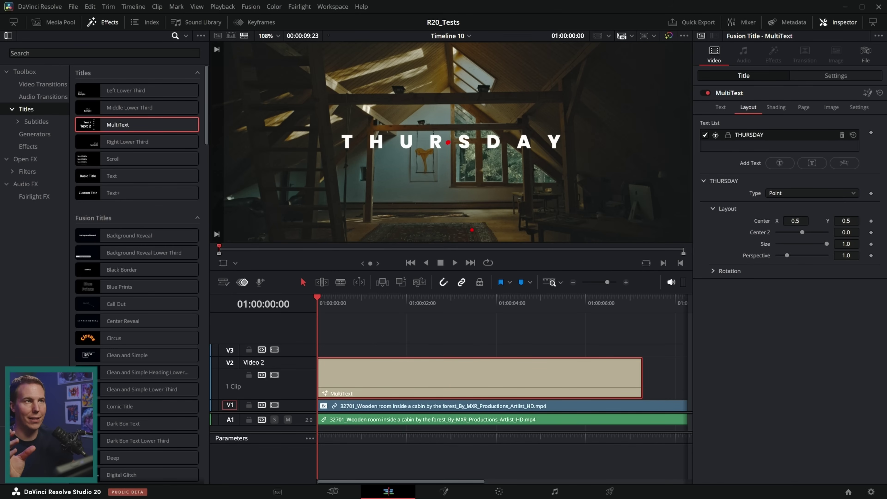
click(784, 193)
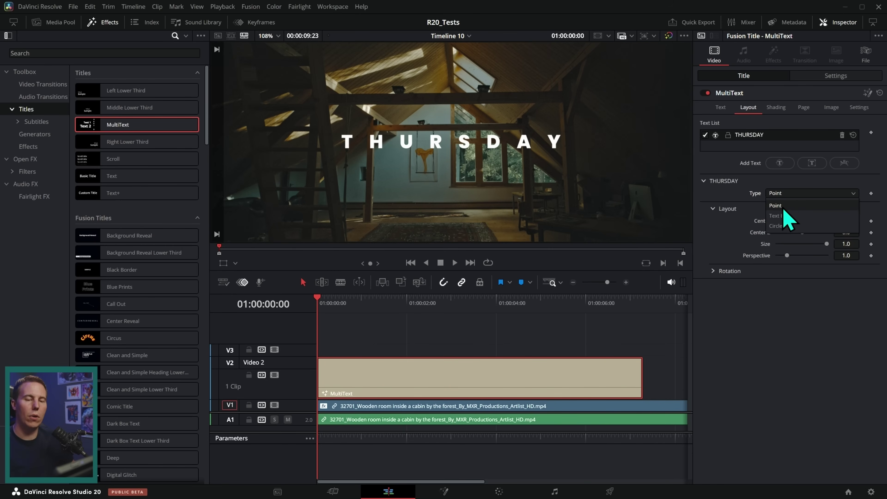
click(785, 219)
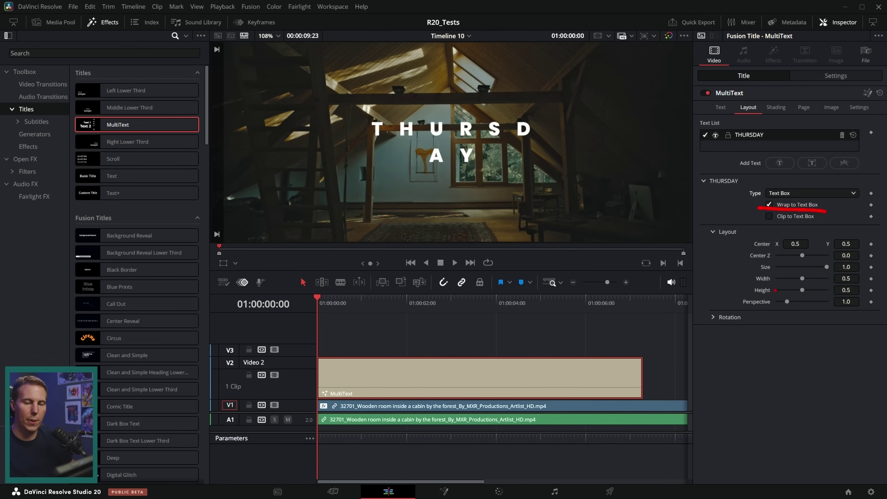
Step: Replace THURSDAY with the long sentence 'THIS IS THE TEXT THAT GOES IN THE BOX…'
click(721, 108)
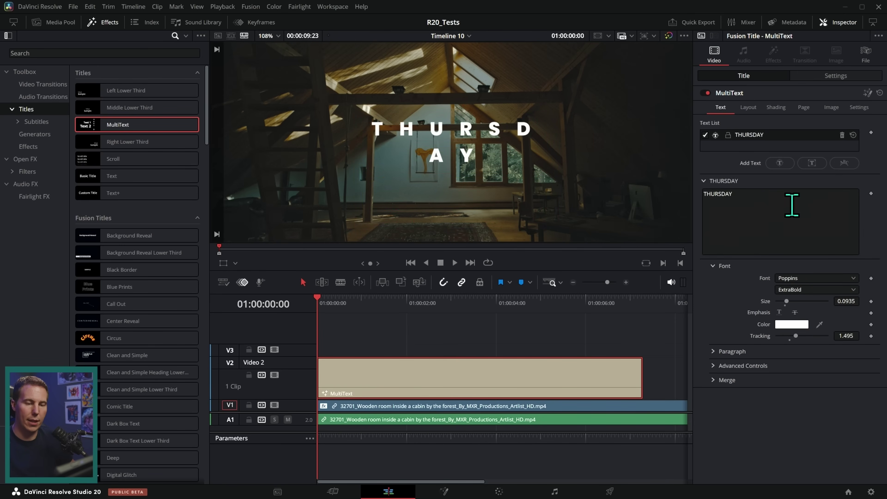
click(772, 210)
drag(748, 194, 702, 191)
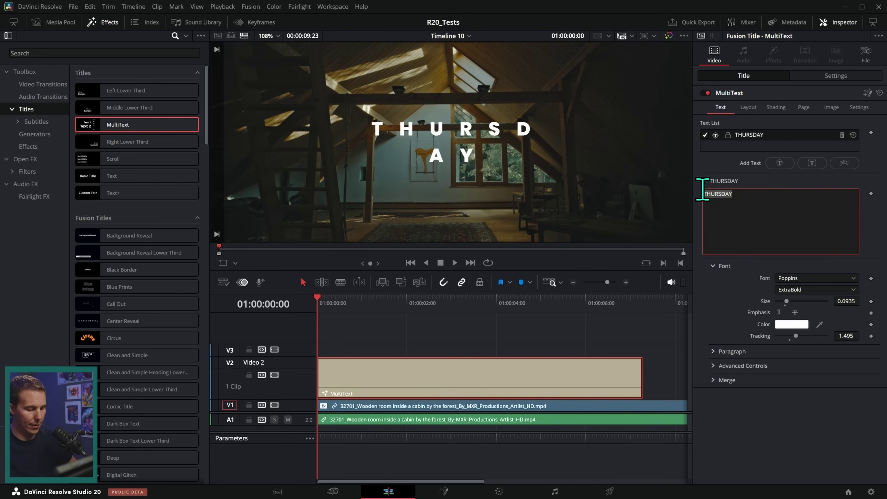
text(THIS IS THE TEXT TH)
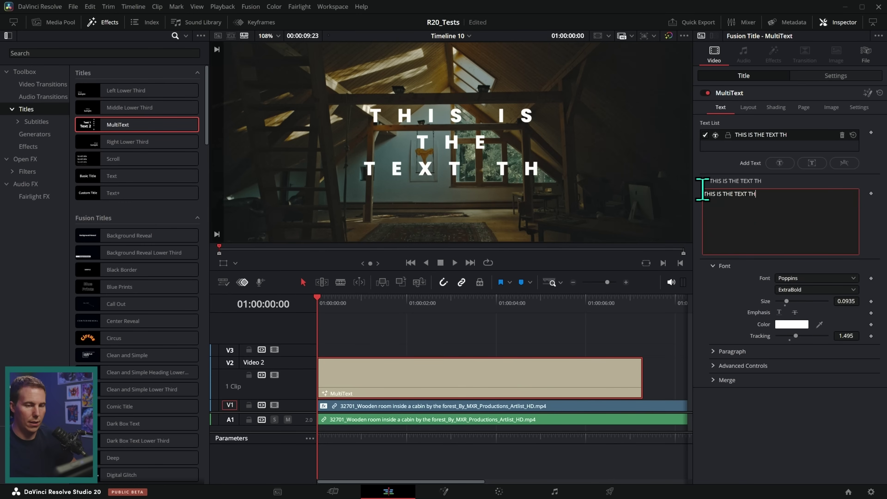
text(AT GOES IN THE BOX.  )
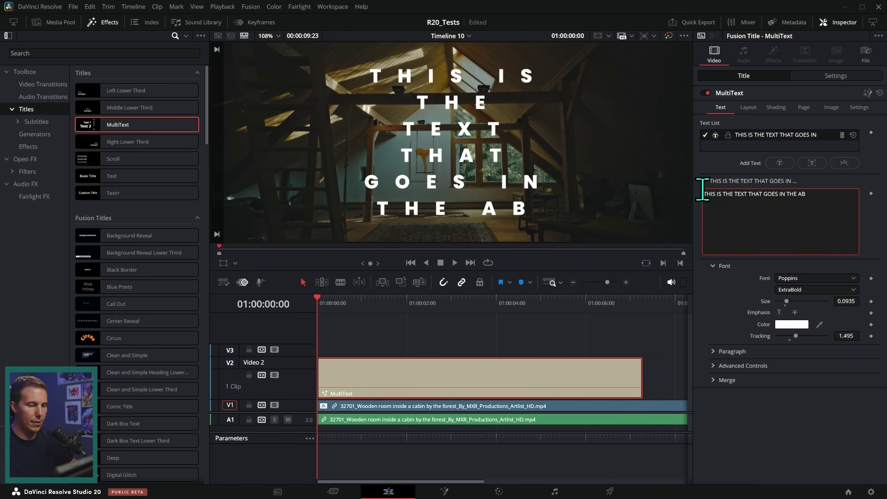
text(IT DOESN'T MATTE)
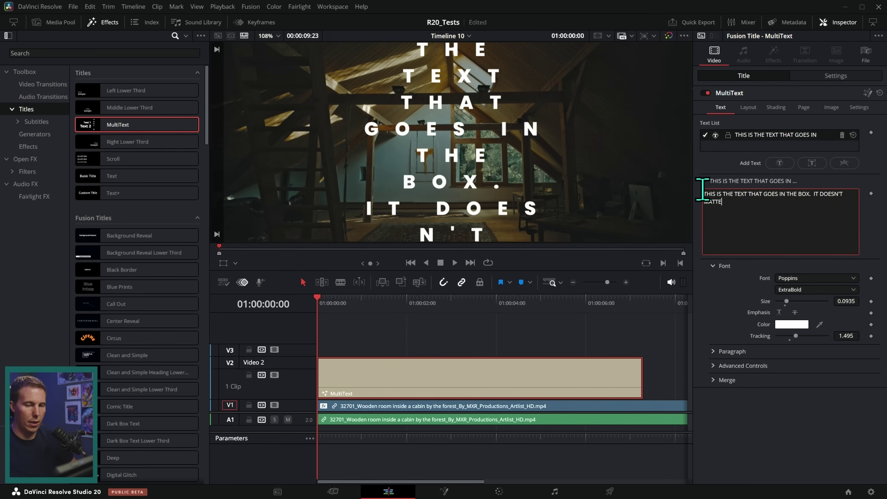
text(R HOW MUCH TE)
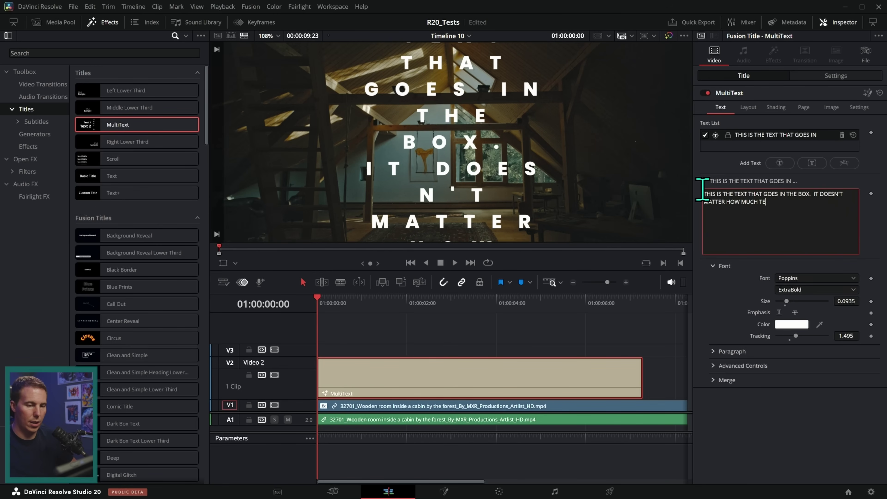
text(XT WE HAVE, IT'S GO)
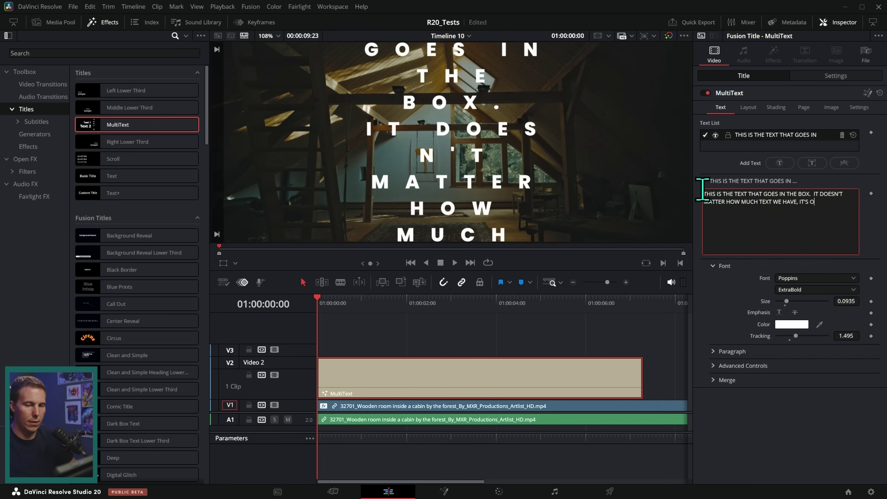
text(NNA)
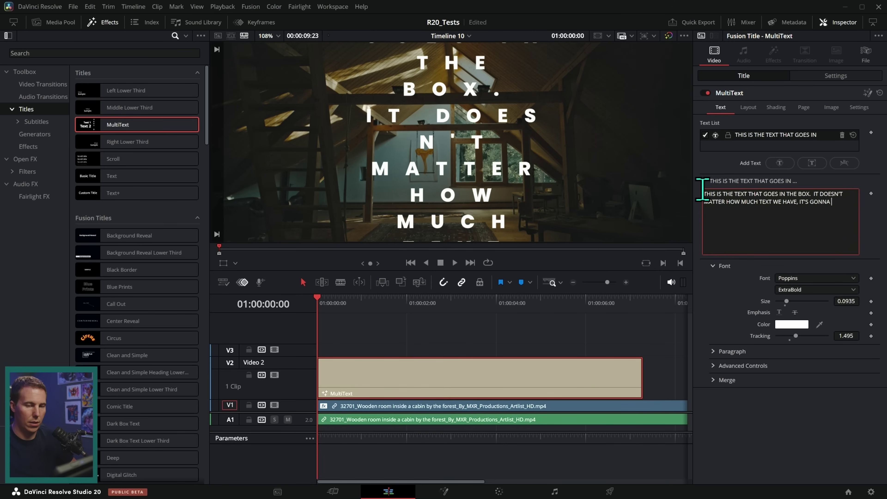
text( STAY IN THE BO)
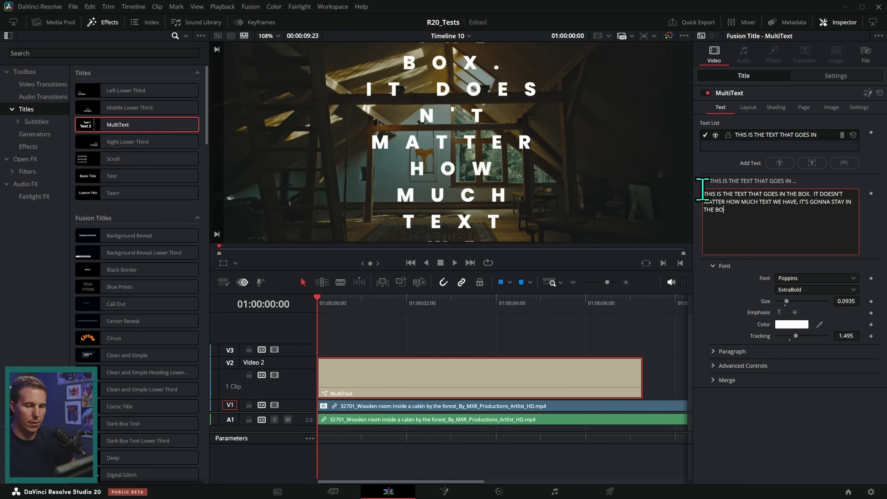
text(X.)
Step: Reset tracking to normal and settle the text size at 0.0561
drag(787, 303, 782, 302)
click(787, 351)
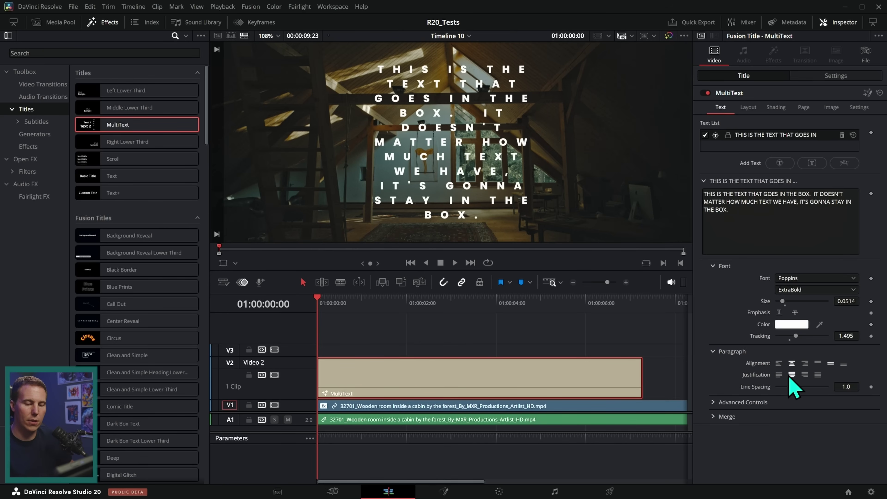
click(779, 376)
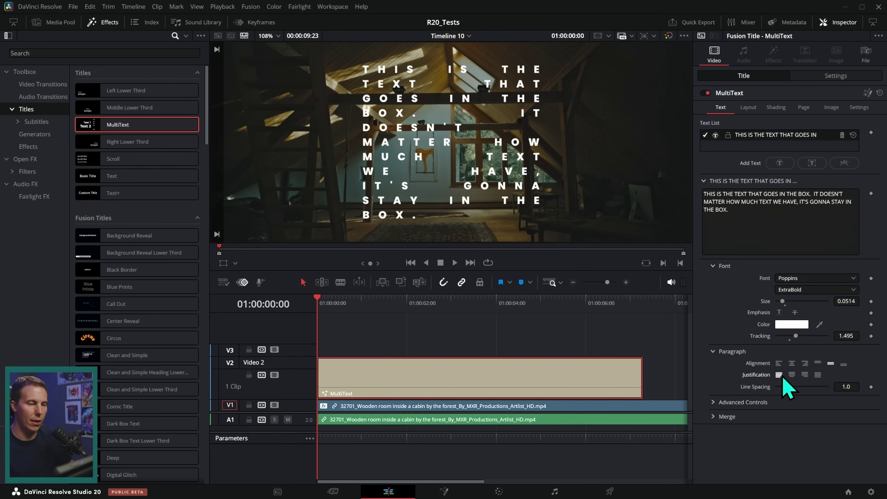
click(778, 364)
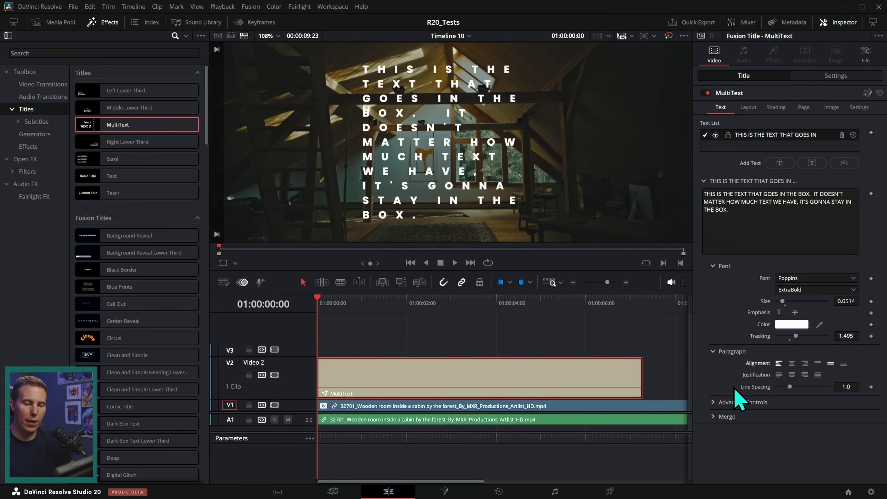
double_click(792, 344)
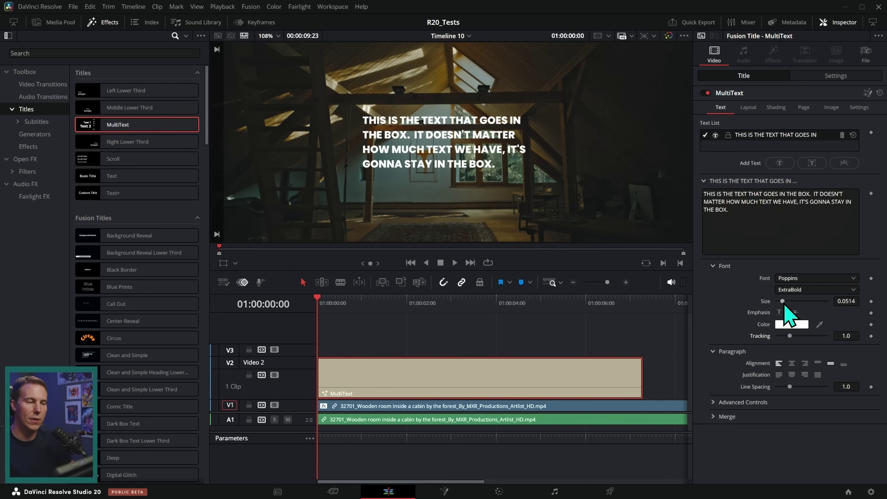
drag(783, 302, 787, 302)
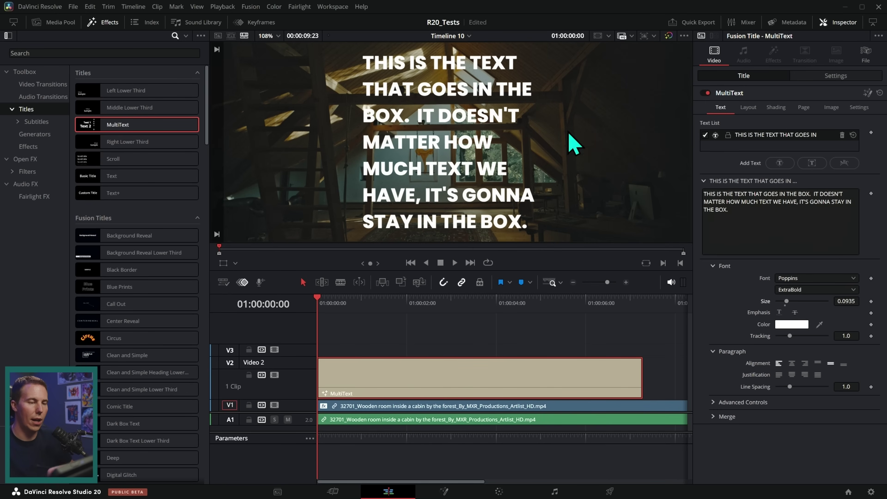
drag(355, 39, 372, 259)
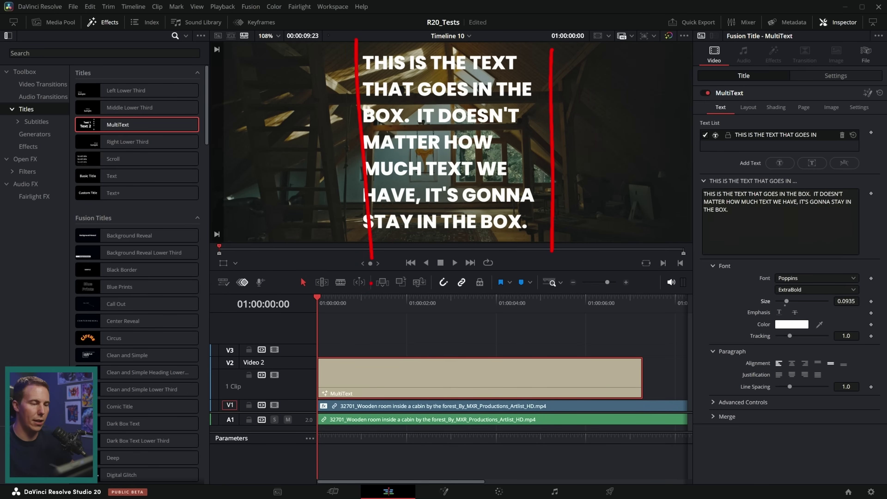
drag(786, 301, 782, 301)
Step: Narrow the text box width and justify the lines with the last line centred
click(747, 107)
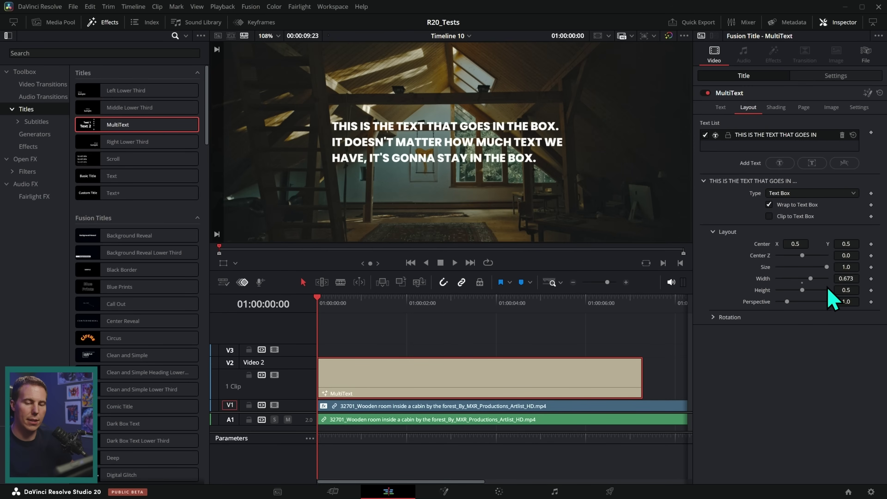
drag(810, 279, 802, 284)
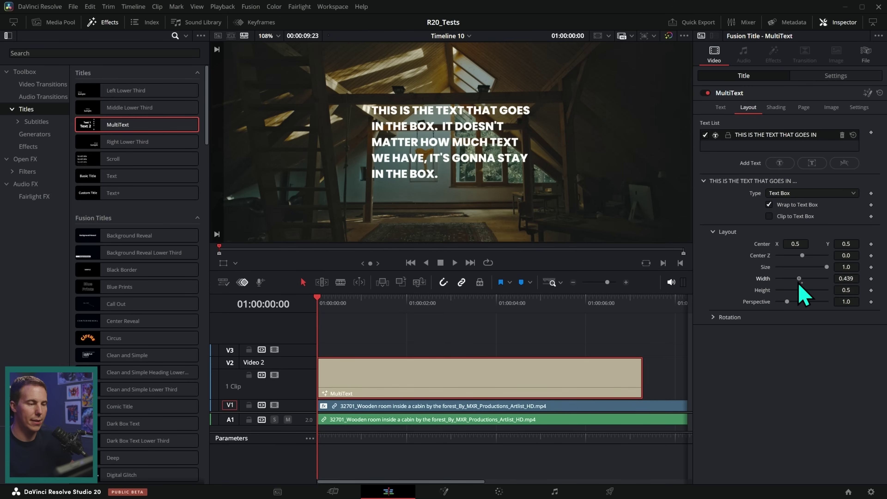
click(720, 106)
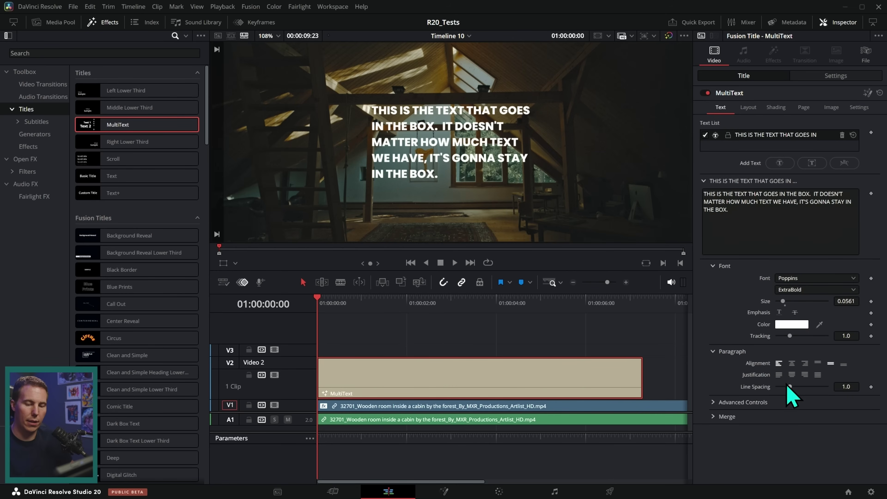
click(779, 376)
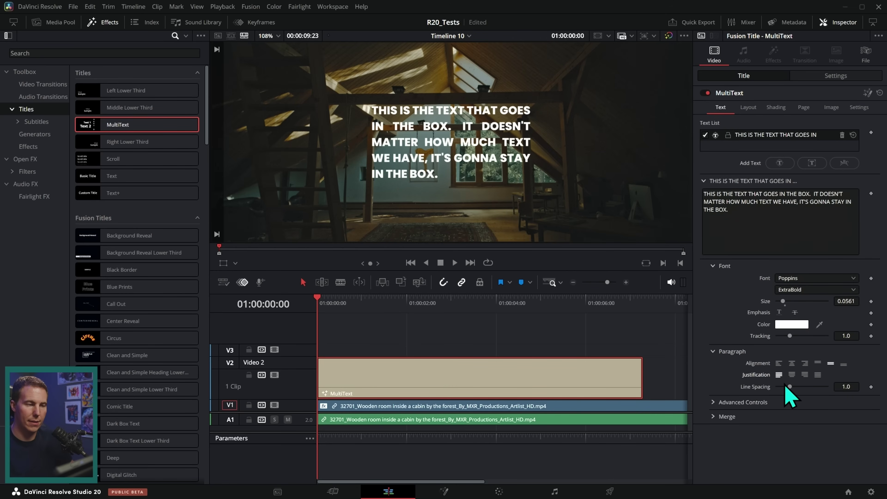
click(792, 374)
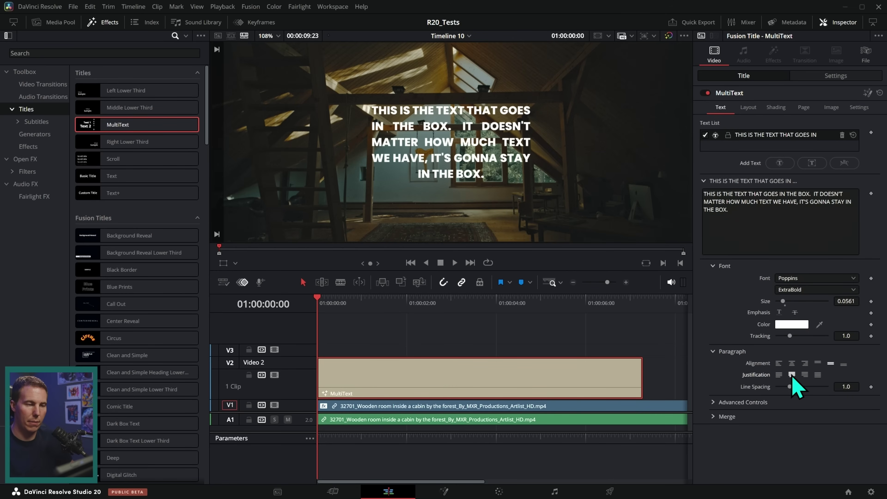
click(235, 262)
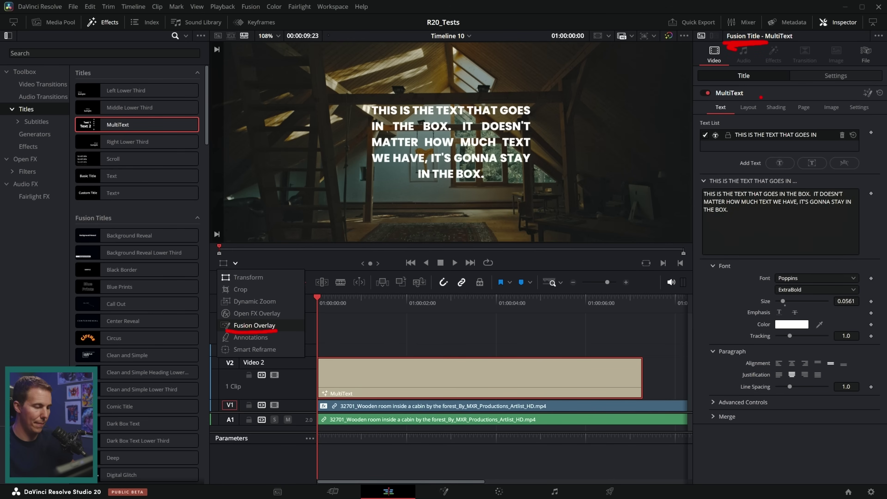
Step: Move the MultiText box lower and resize it to about 0.493 by 0.394, wrapping into four lines
click(273, 328)
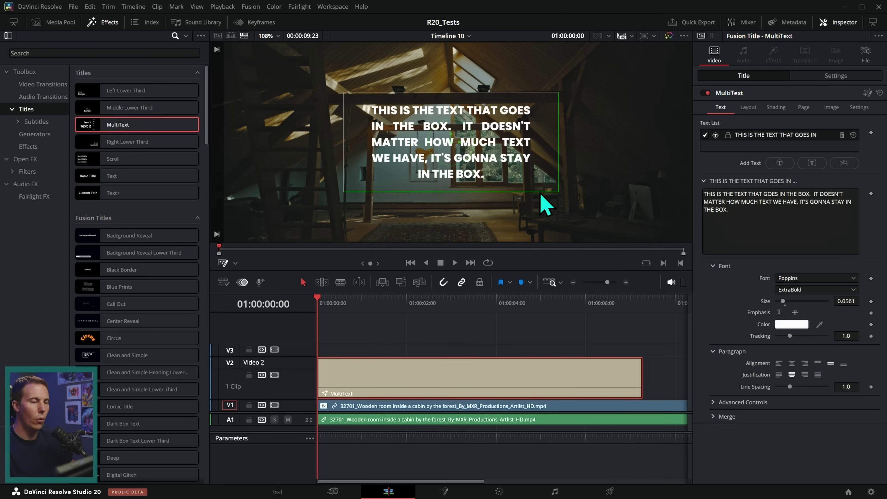
mouse_move(559, 197)
mouse_down()
mouse_move(554, 207)
mouse_move(537, 198)
mouse_move(553, 203)
mouse_move(499, 210)
mouse_move(506, 219)
mouse_move(656, 188)
mouse_move(567, 196)
mouse_up()
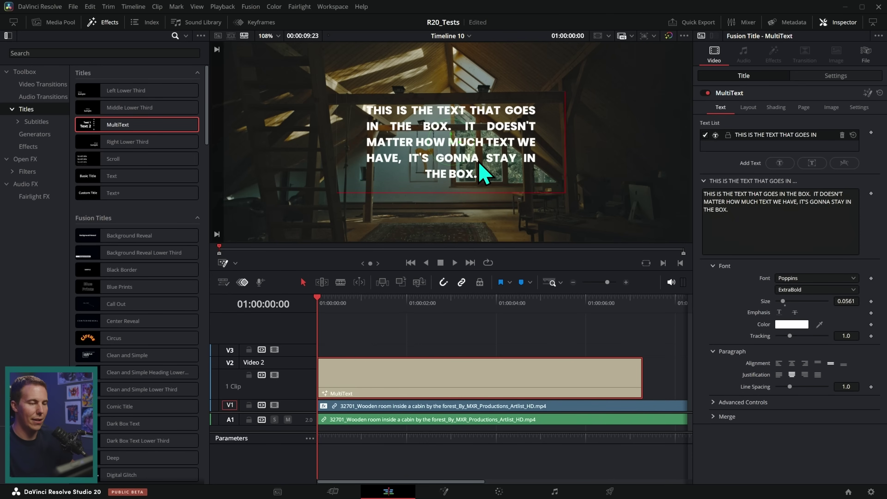
drag(457, 145, 454, 178)
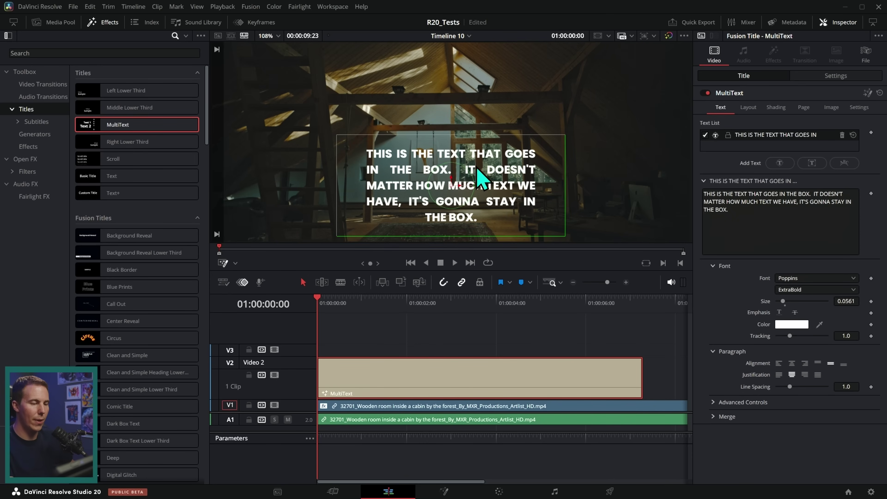
drag(564, 140, 573, 217)
click(747, 107)
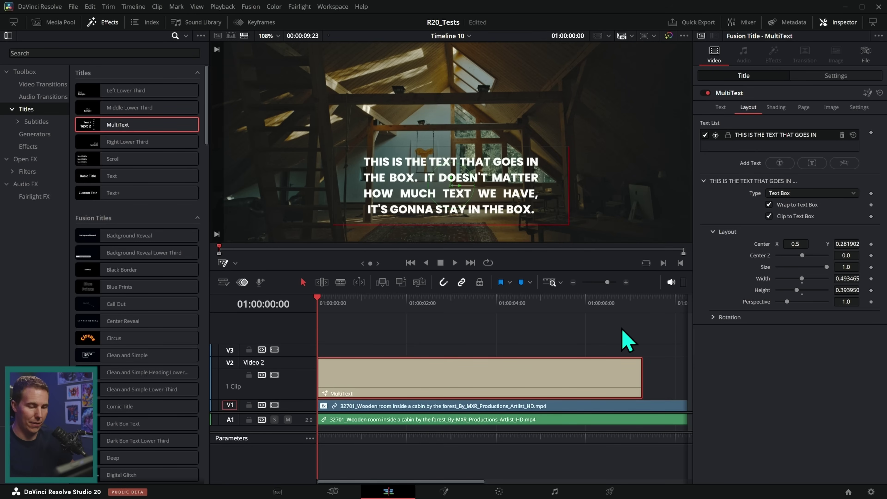
click(675, 355)
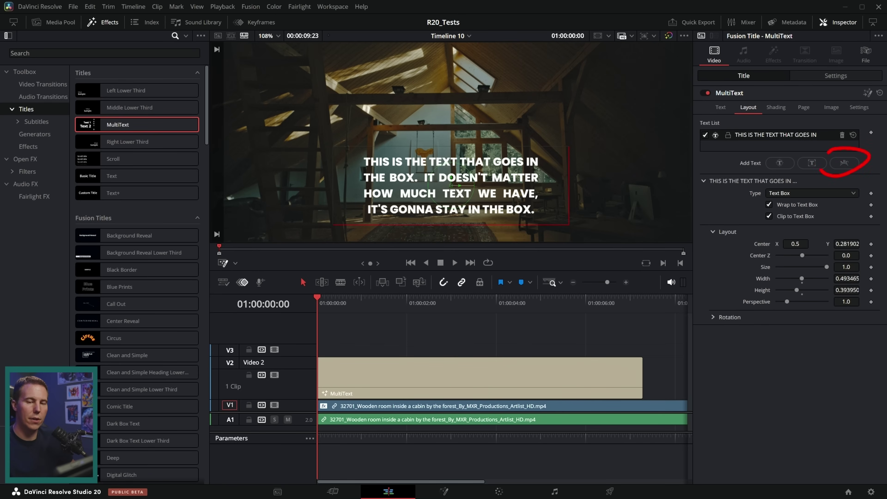
Step: Switch the layout Type to Circle and move the circular text up to frame centre
click(845, 163)
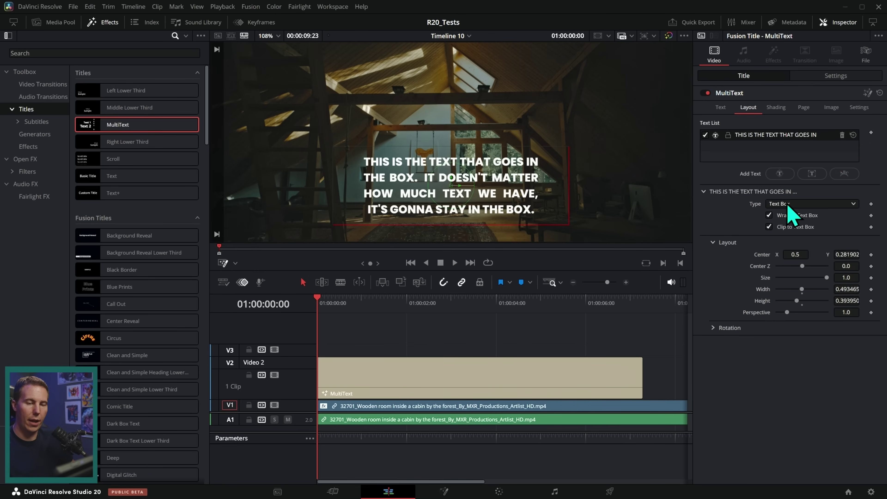
click(802, 203)
click(799, 246)
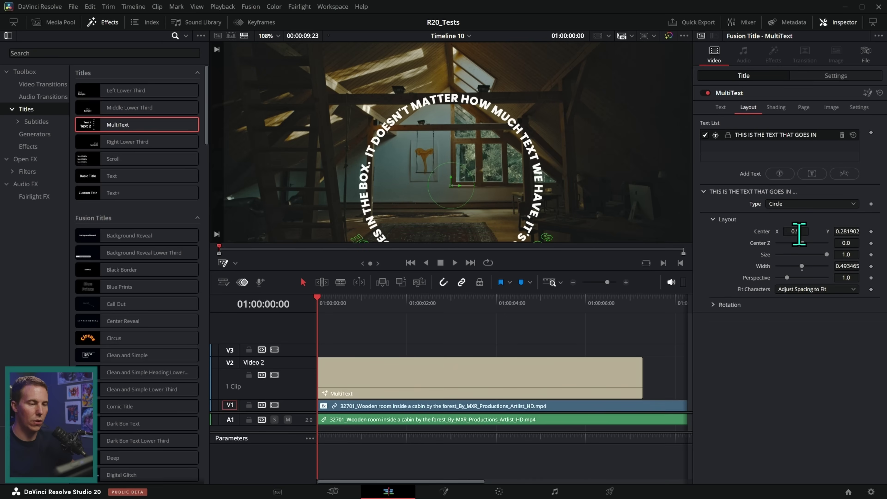
drag(450, 176, 452, 134)
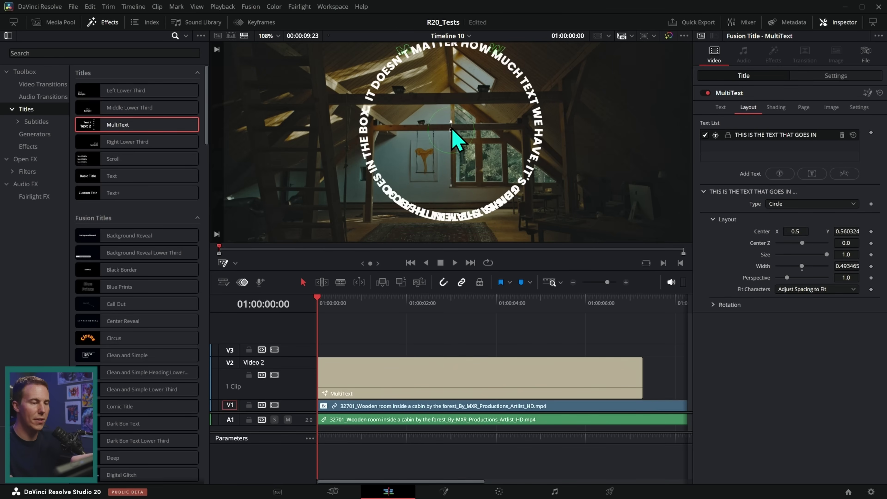
Step: Shrink the text size to 0.0442 and change the layout Type to Point
click(720, 107)
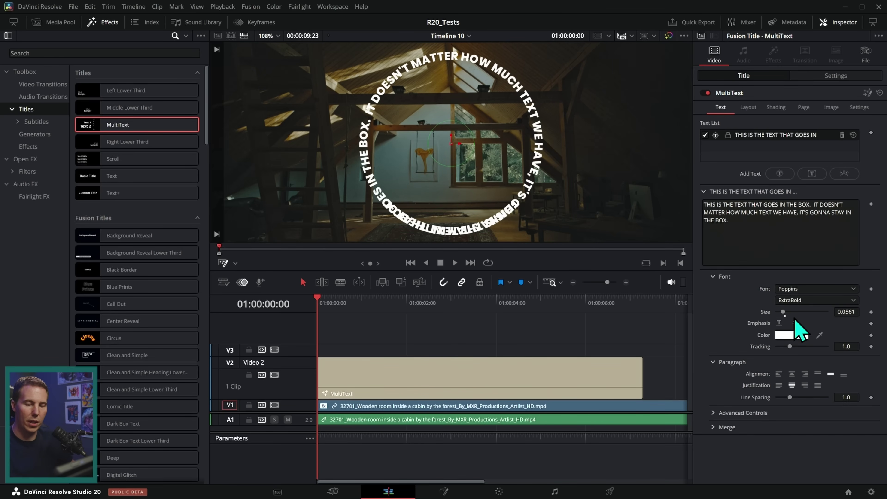
drag(782, 312, 781, 312)
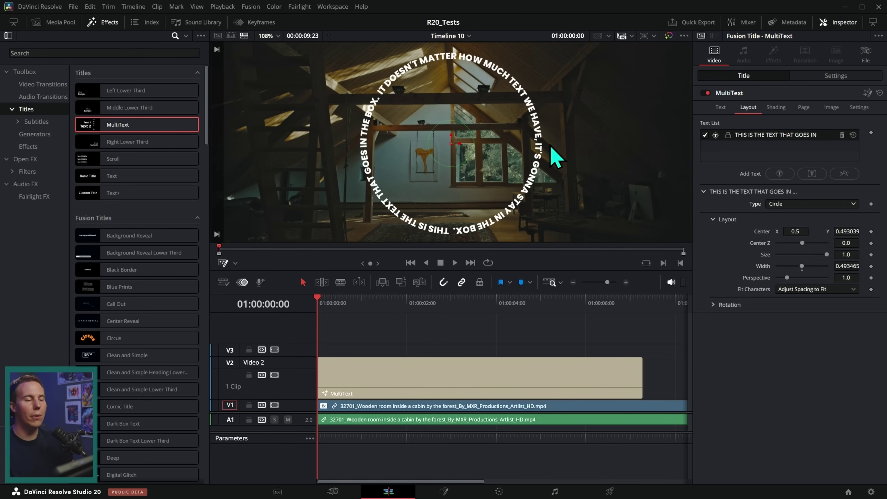
click(785, 203)
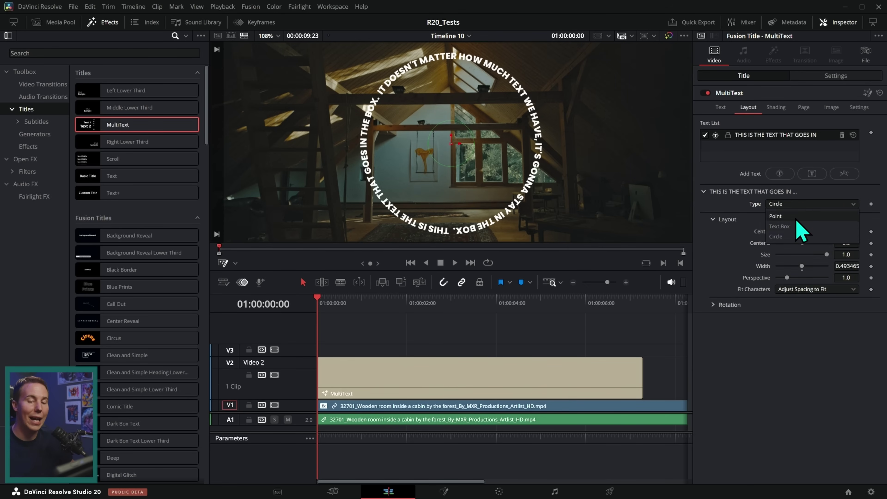
click(789, 216)
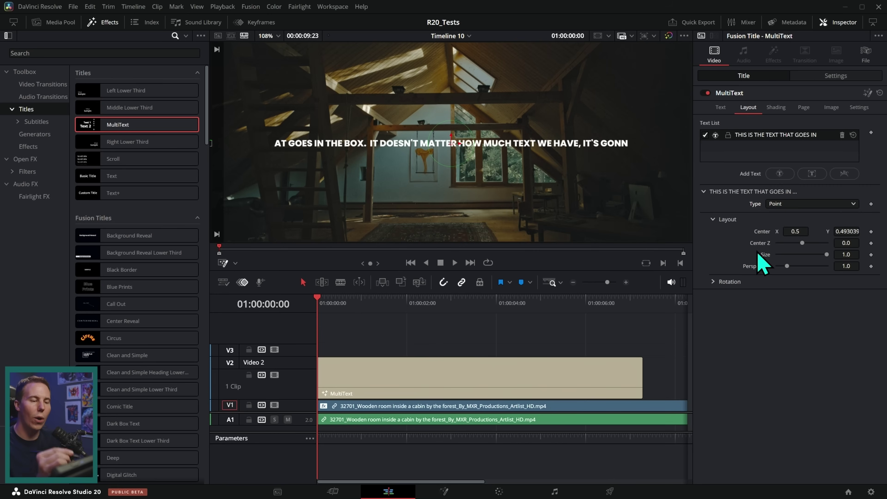
Step: Replace the paragraph with 'THURSDAY' at size 0.1121 and tracking 1.308
click(721, 107)
drag(766, 220, 702, 204)
text(THURSD)
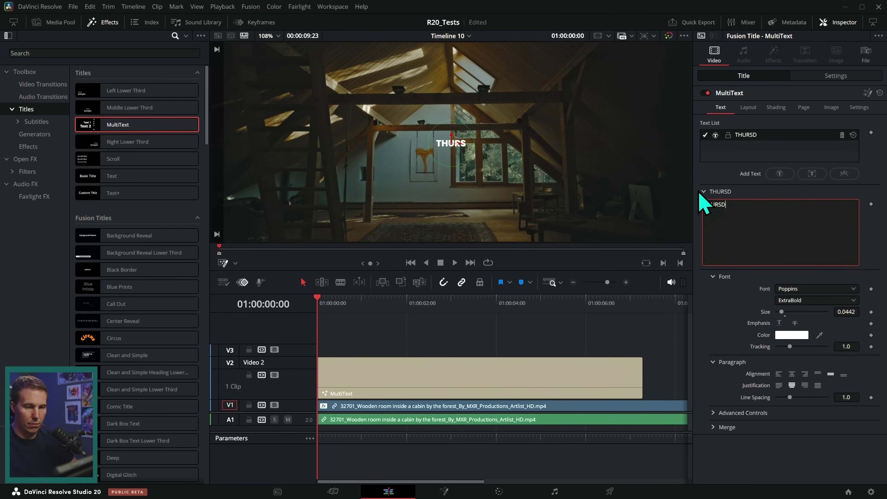
text(AY)
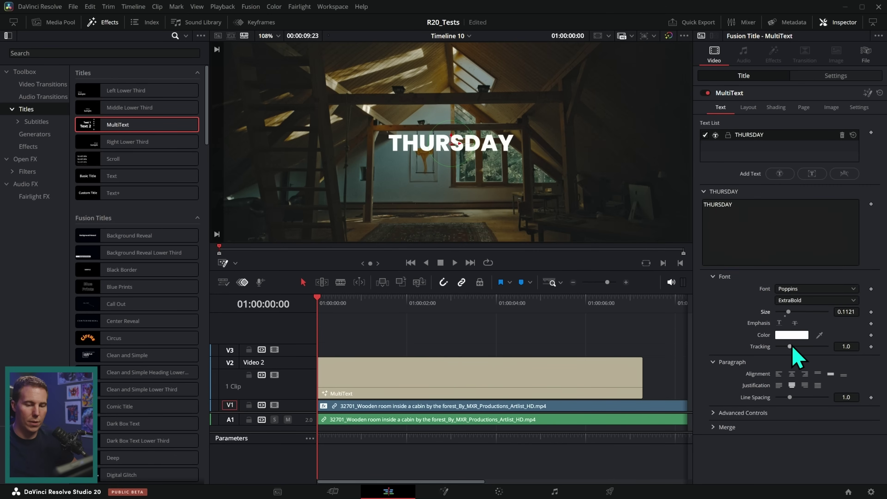
scroll(778, 347, up, 6)
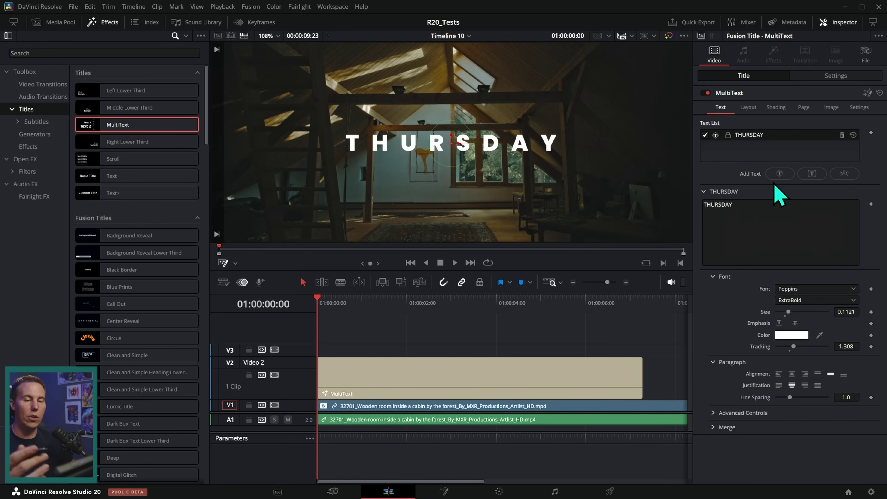
Step: Add a second text line reading '8:00 pm' and position it beneath THURSDAY
click(779, 173)
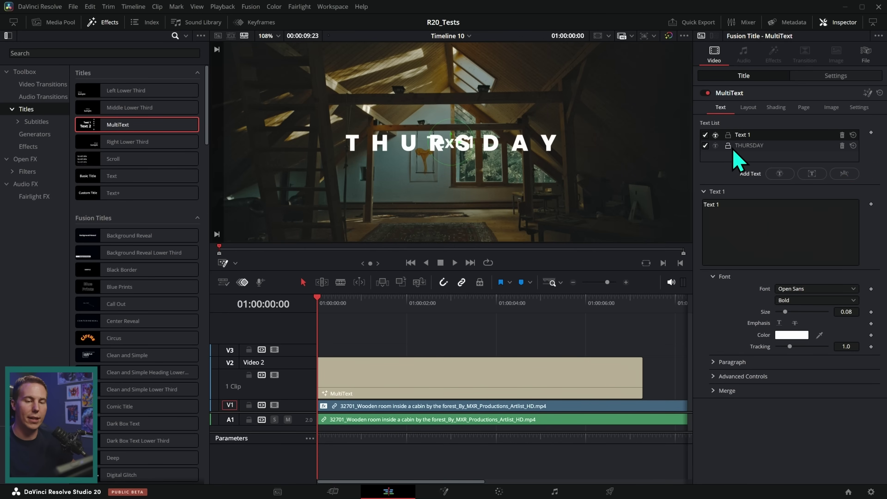
drag(747, 137, 751, 161)
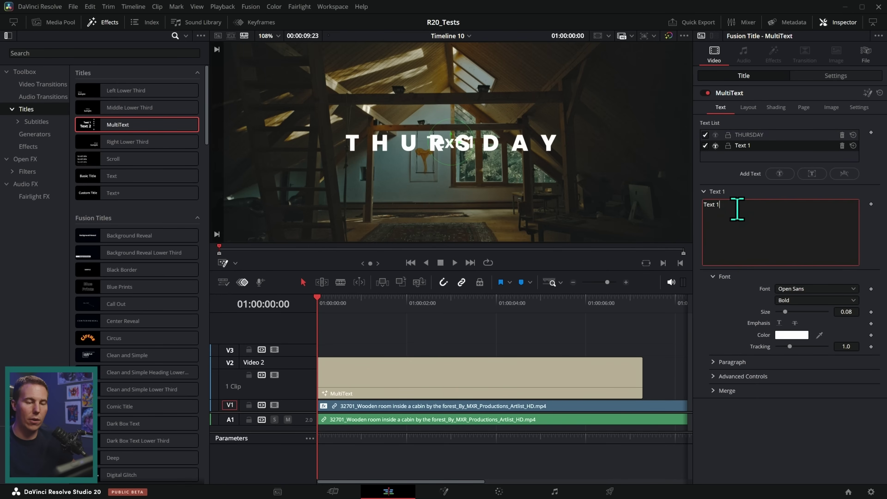
drag(736, 208, 687, 198)
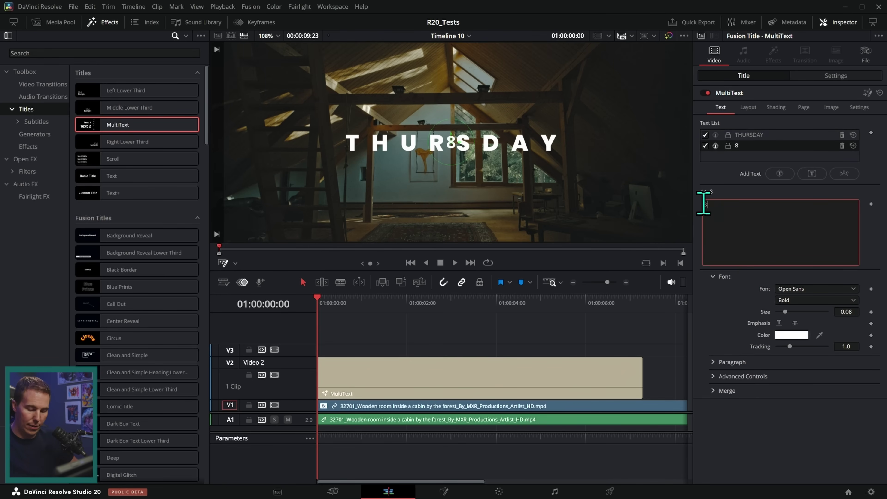
text(8:00 pm)
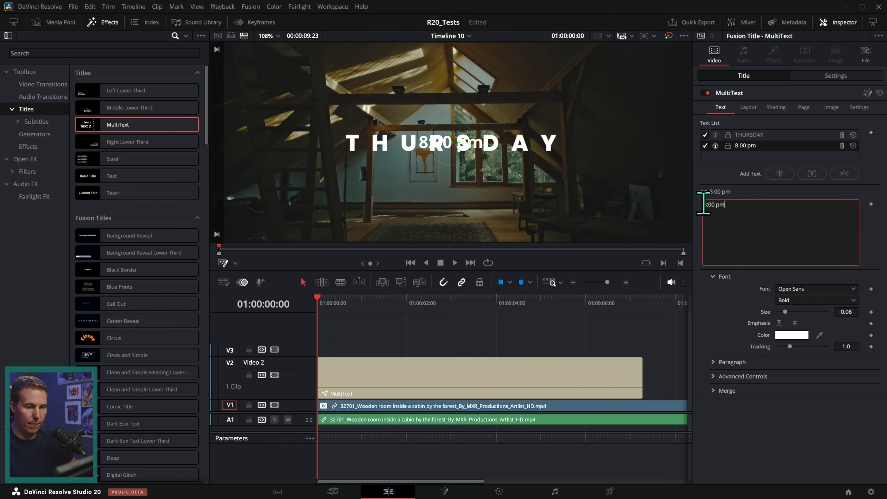
drag(455, 142, 455, 172)
Step: Style 8:00 PM in Poppins Light, size 0.0577, tracking 1.177, then preview playback
click(852, 289)
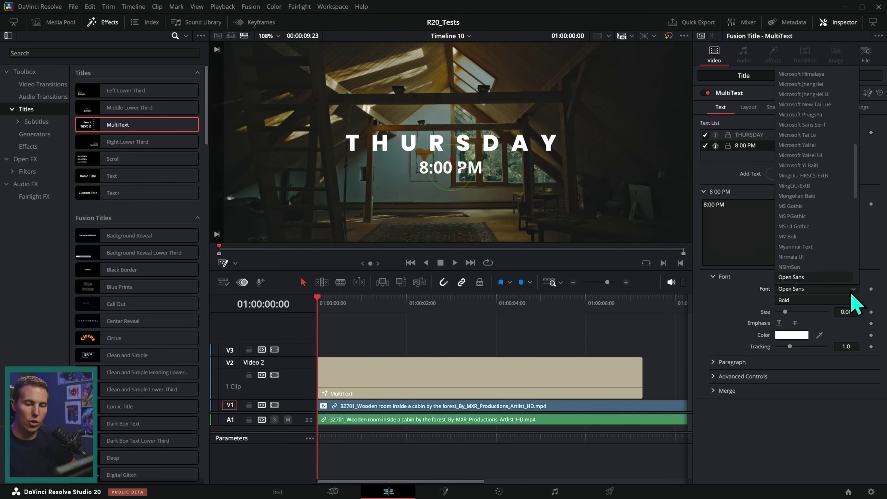
scroll(855, 209, down, 5)
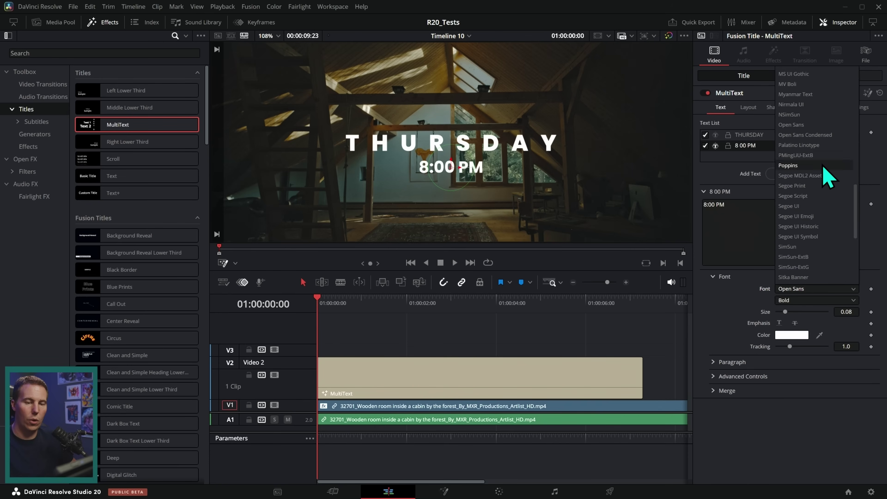
click(824, 165)
click(852, 300)
click(826, 334)
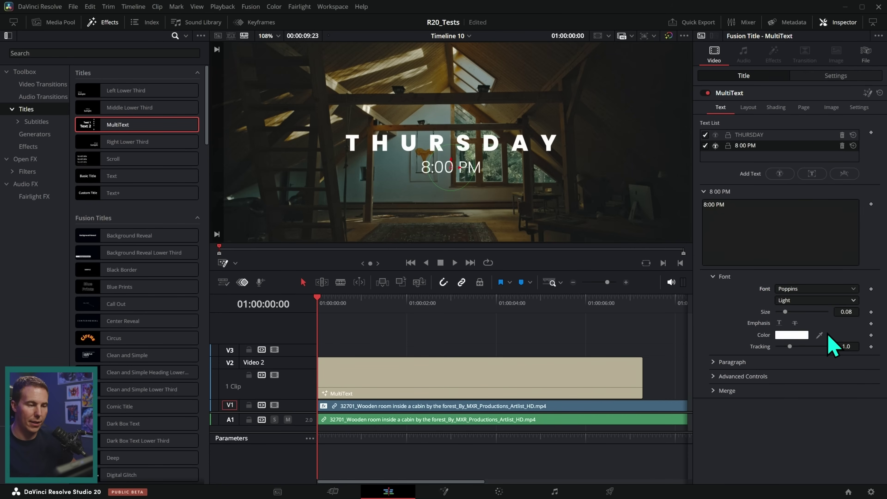
drag(846, 311, 833, 312)
drag(789, 346, 795, 349)
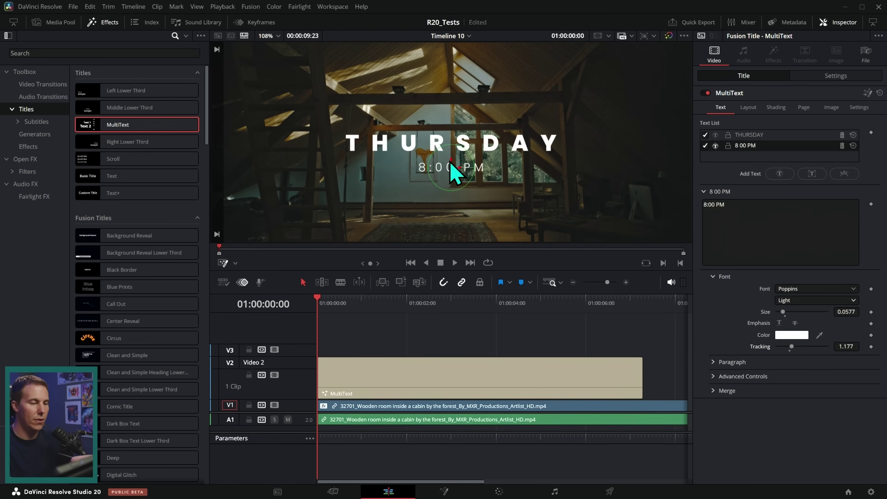
drag(453, 171, 453, 167)
key(space)
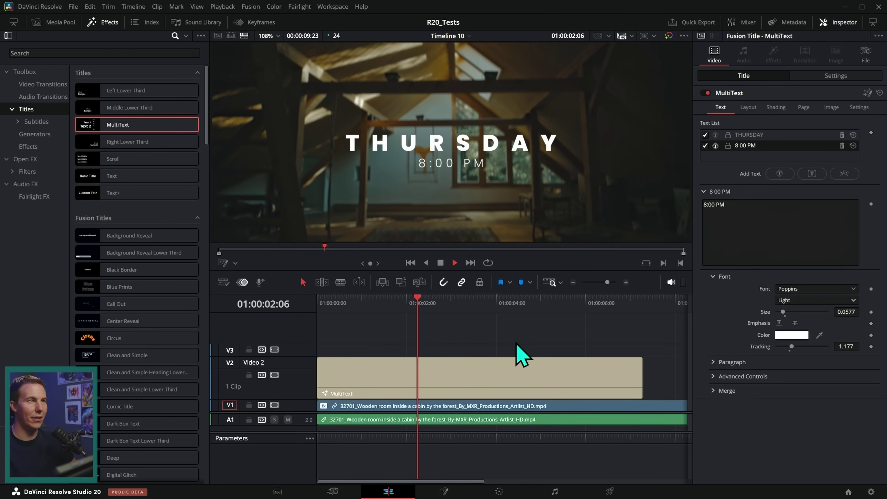
Step: Park the playhead about two seconds in and select the 8:00 PM line
drag(377, 300, 428, 301)
click(764, 136)
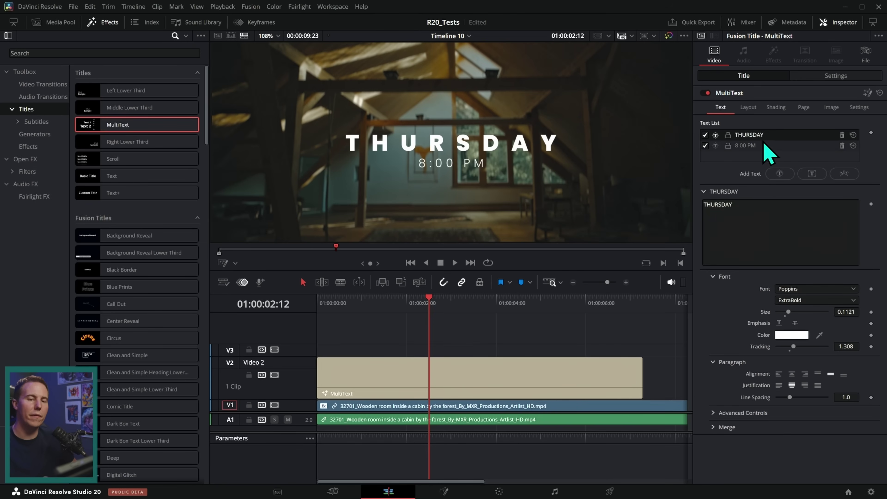
click(762, 145)
click(763, 135)
click(760, 147)
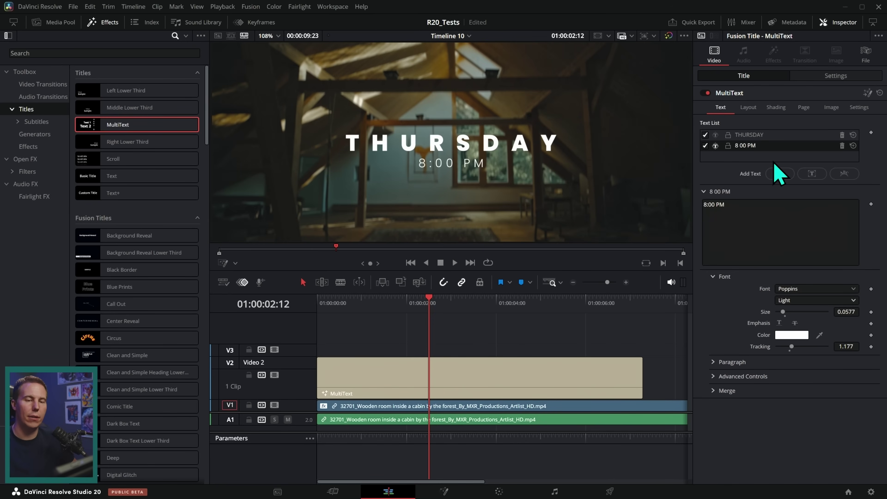
click(748, 107)
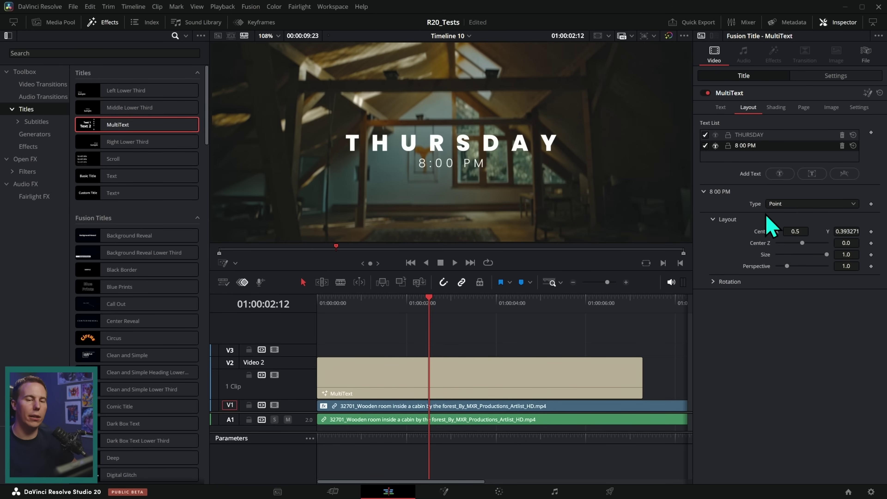
Step: In Shading, try Fill Softness and toggle the drop shadow on then off, keeping plain white text
click(775, 107)
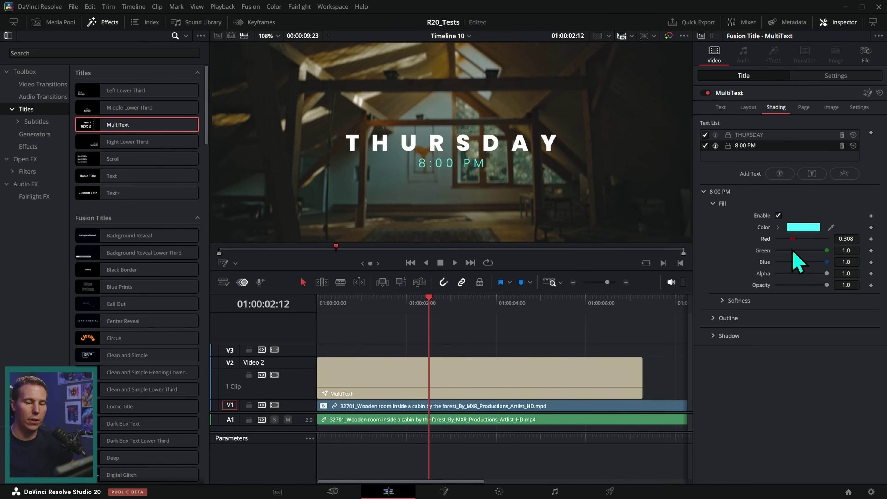
click(792, 300)
drag(783, 317, 795, 317)
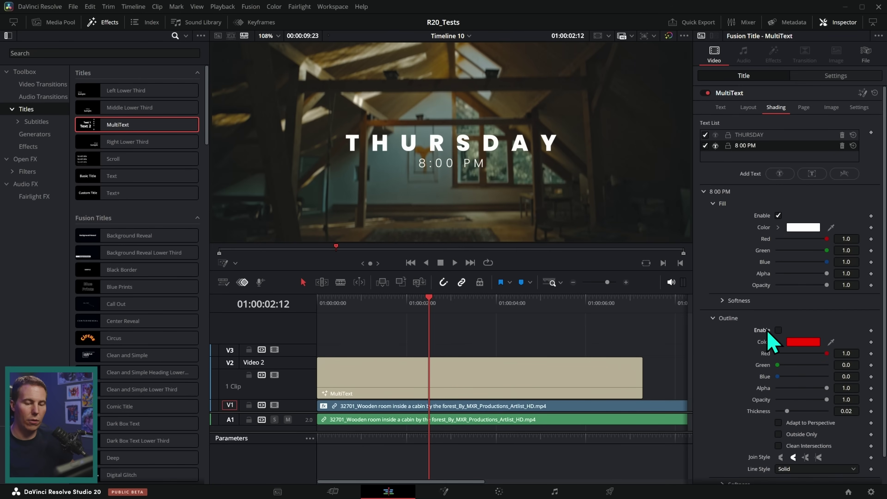
click(715, 318)
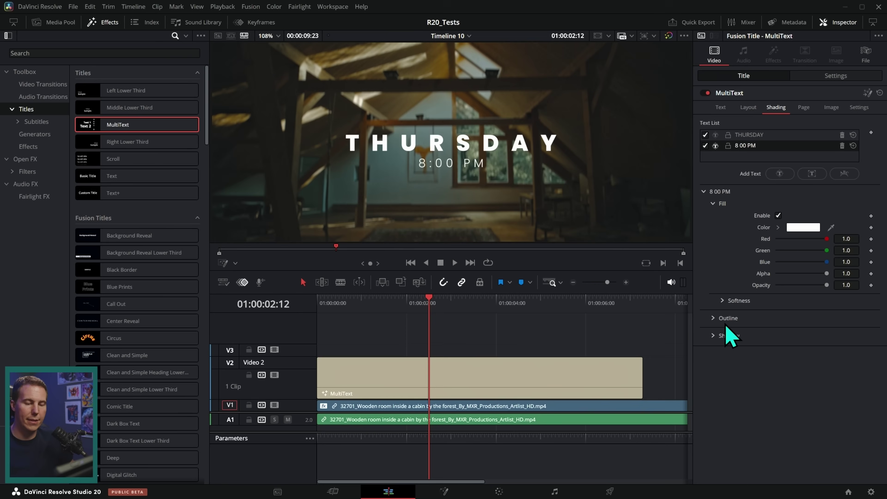
click(714, 336)
click(777, 347)
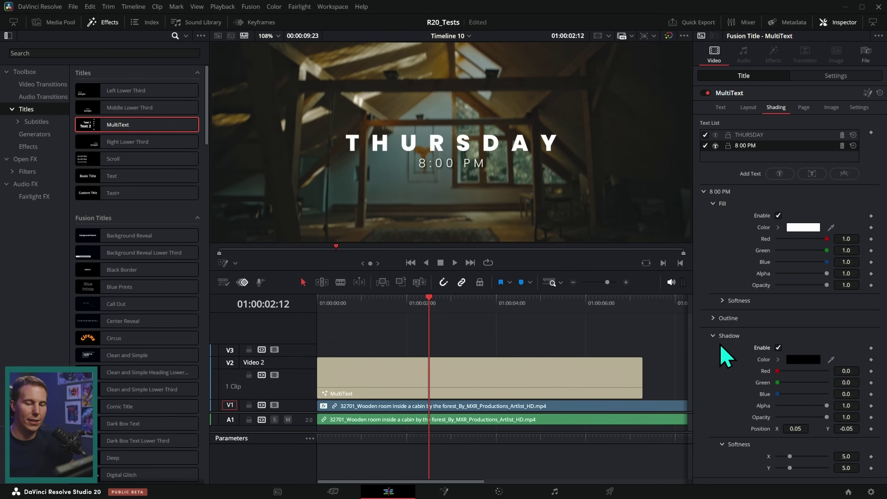
click(727, 337)
click(716, 338)
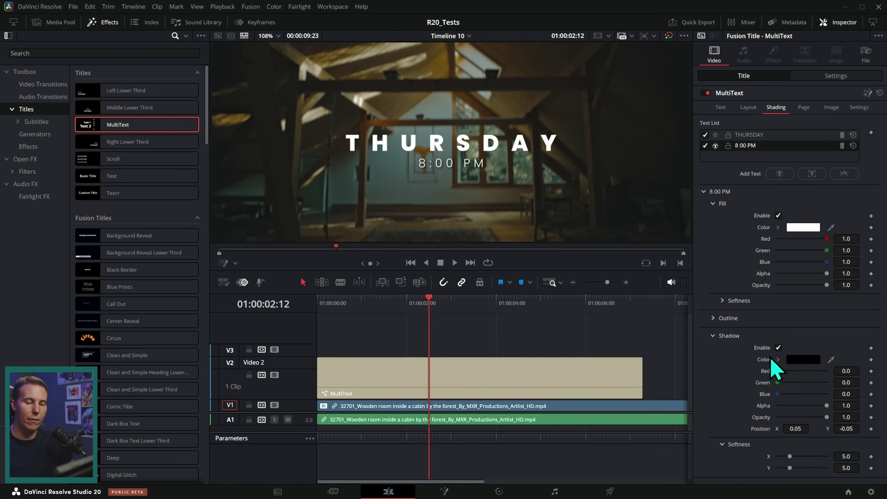
click(716, 337)
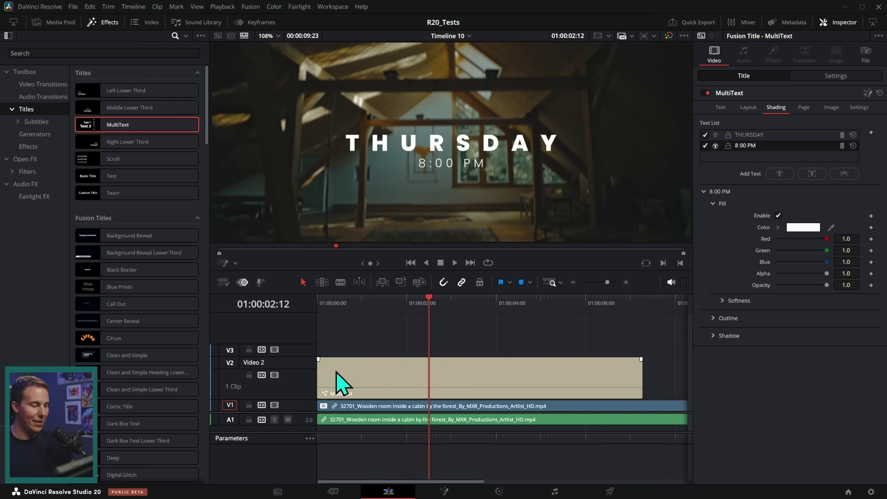
Step: Shrink the Video 2 track to normal height and return the playhead to the timeline start
drag(302, 355, 307, 419)
click(353, 323)
key(Home)
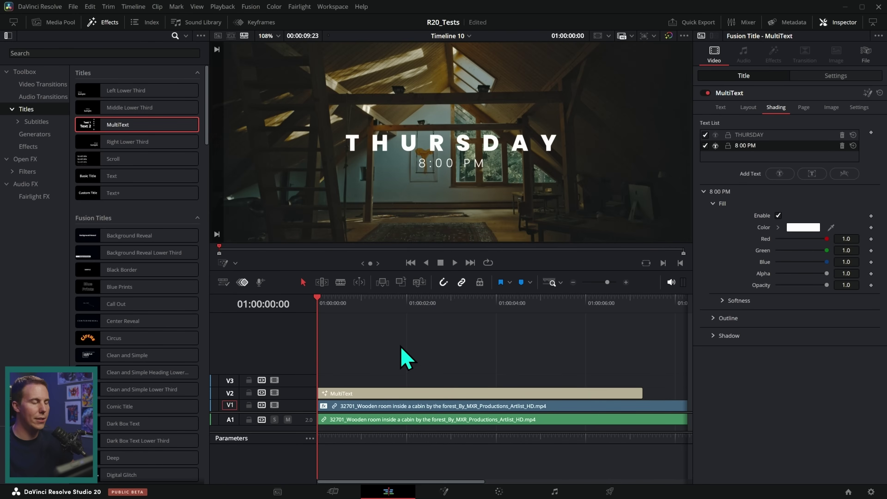